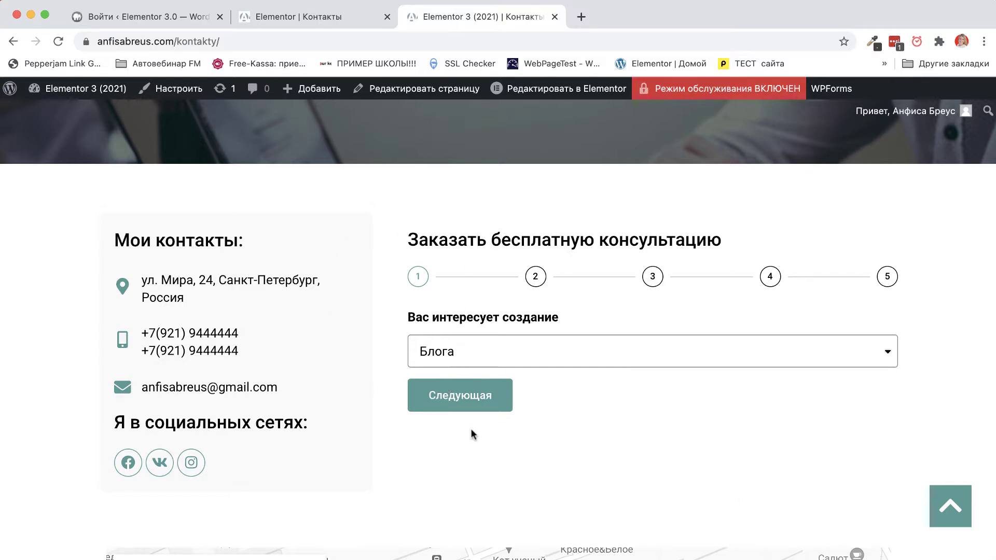
Complete the first three stages of the consultation form with "Блога", "Новичок в интернете" and the WordPress site address.
left_click(452, 398)
left_click(412, 345)
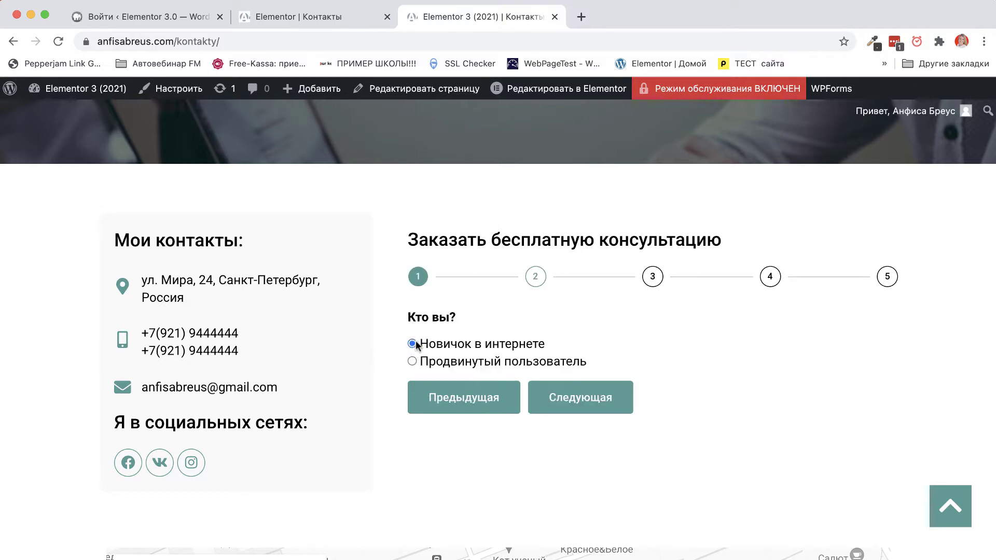
left_click(571, 394)
left_click(447, 389)
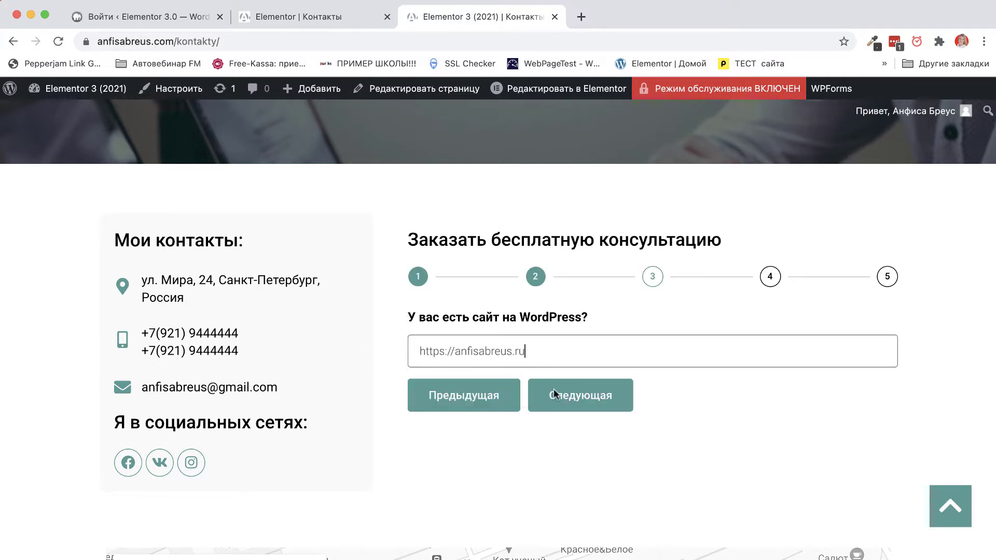
left_click(553, 394)
Set the consultation date to 23.04.2021 and the time to 14:53, continuing to the contact details stage.
left_click(563, 522)
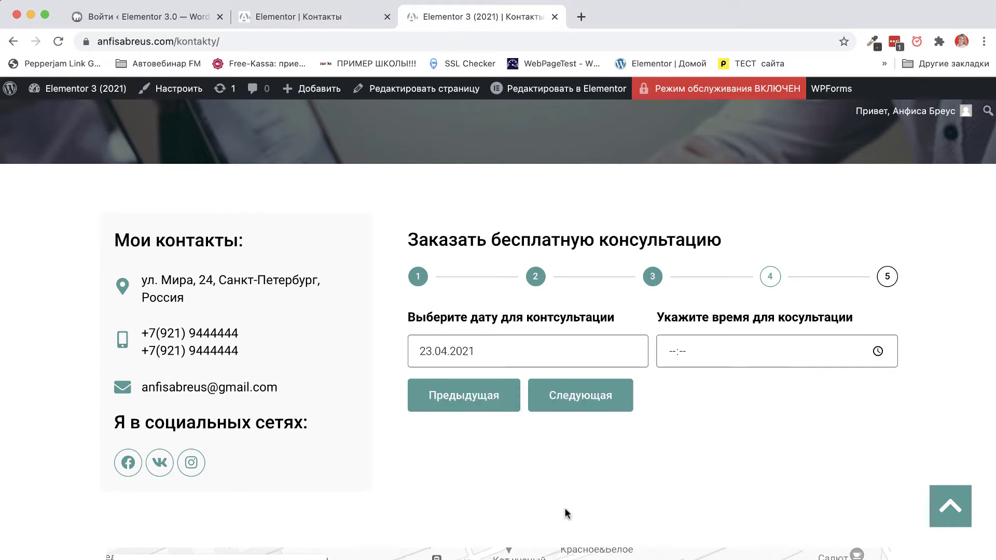
left_click(877, 351)
left_click(690, 483)
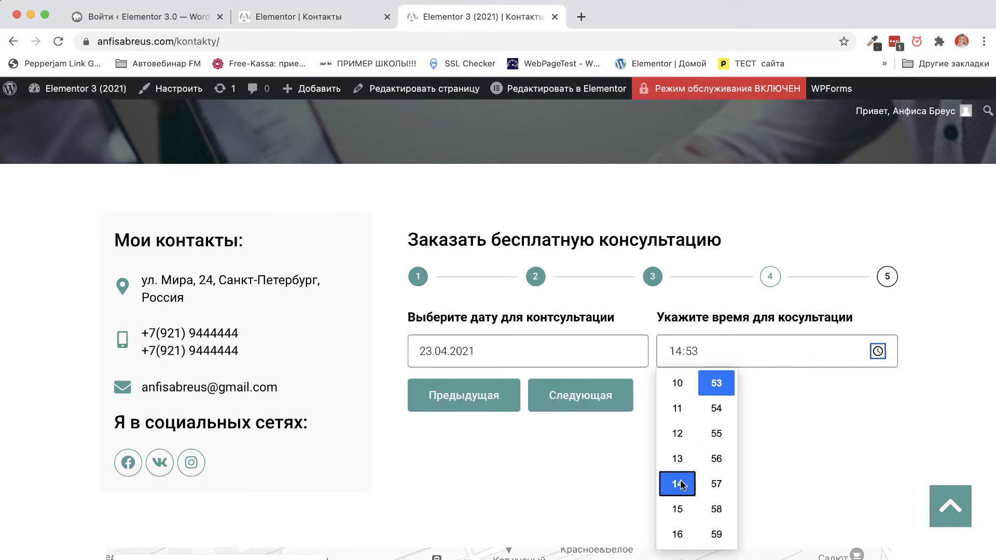
left_click(568, 400)
Fill in the name, email and phone number, submit the consultation form and close the thank-you popup.
left_click(453, 385)
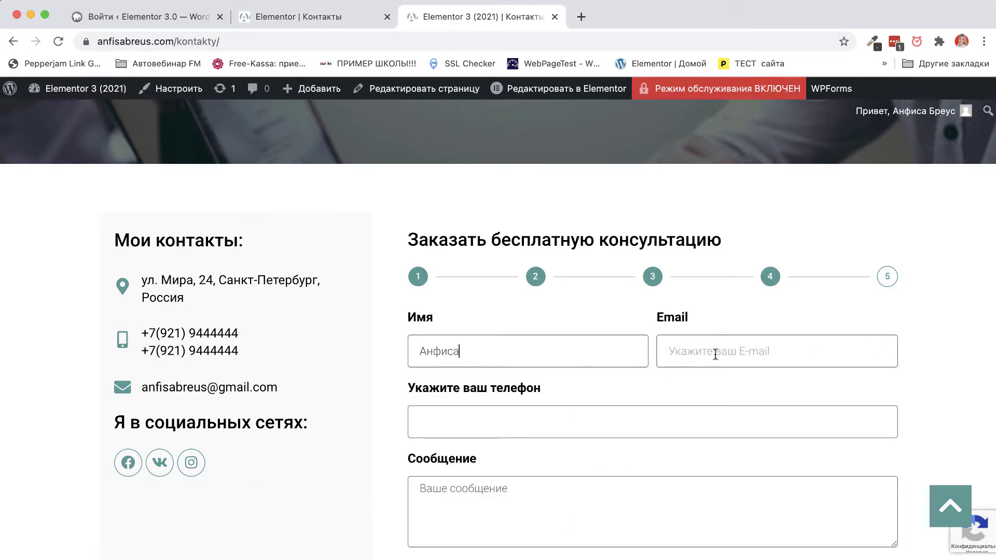
left_click(718, 355)
left_click(730, 385)
scroll(727, 392, "down", 3)
scroll(728, 388, "down", 2)
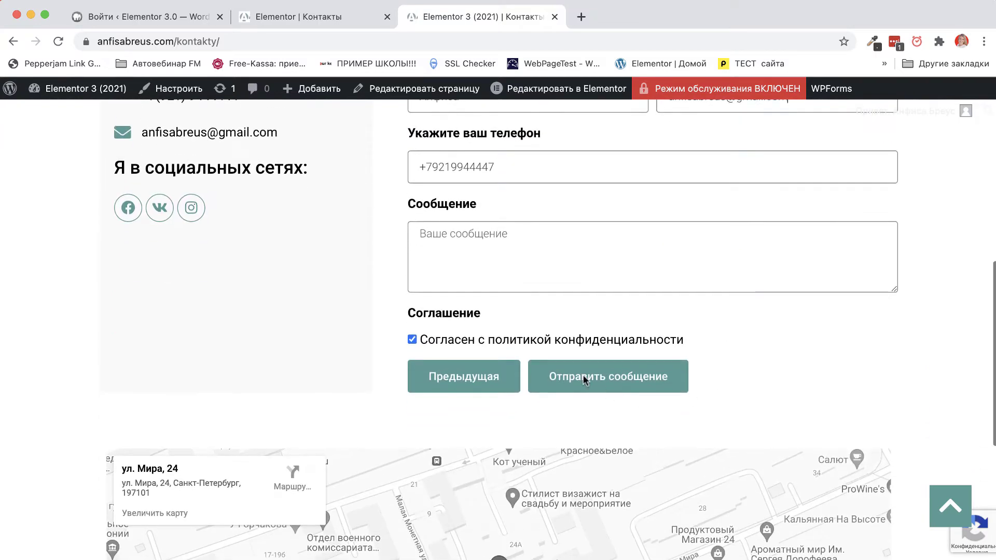
left_click(583, 374)
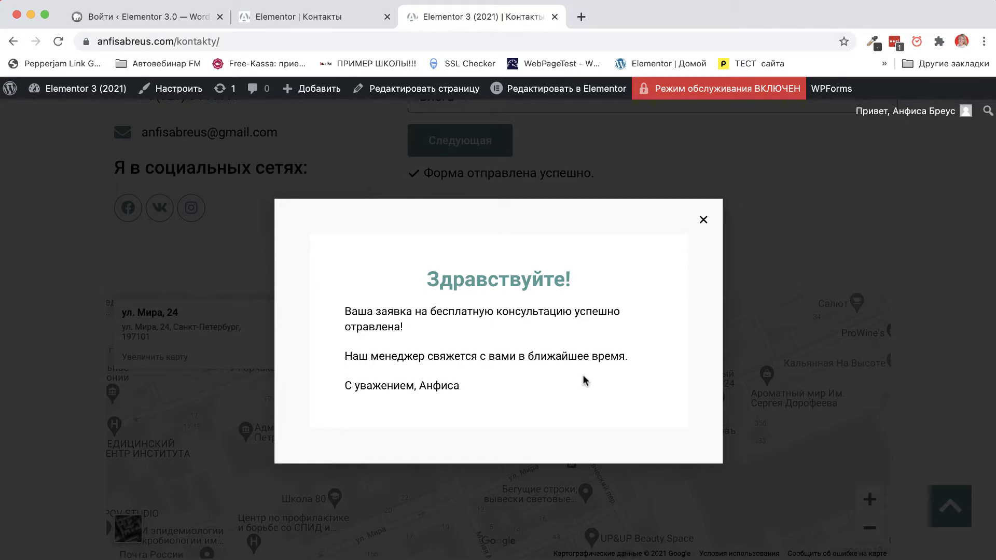
left_click(704, 220)
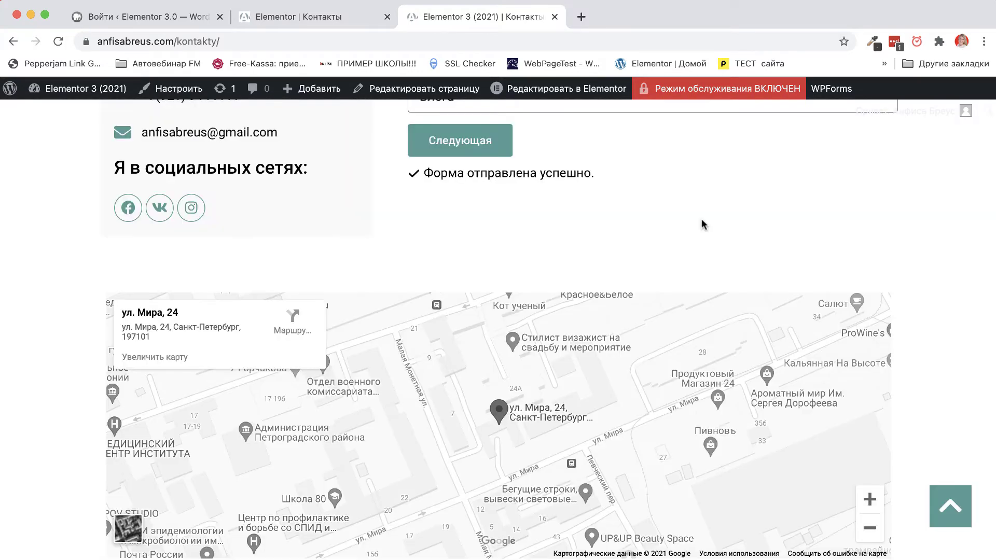
scroll(438, 202, "up", 7)
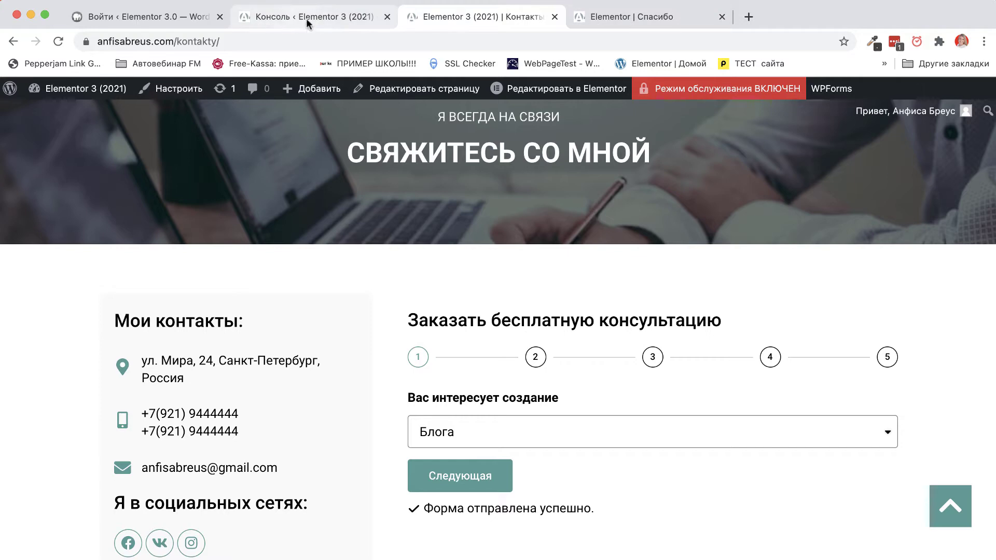
Open the list of popup templates in the site's WordPress dashboard.
left_click(305, 17)
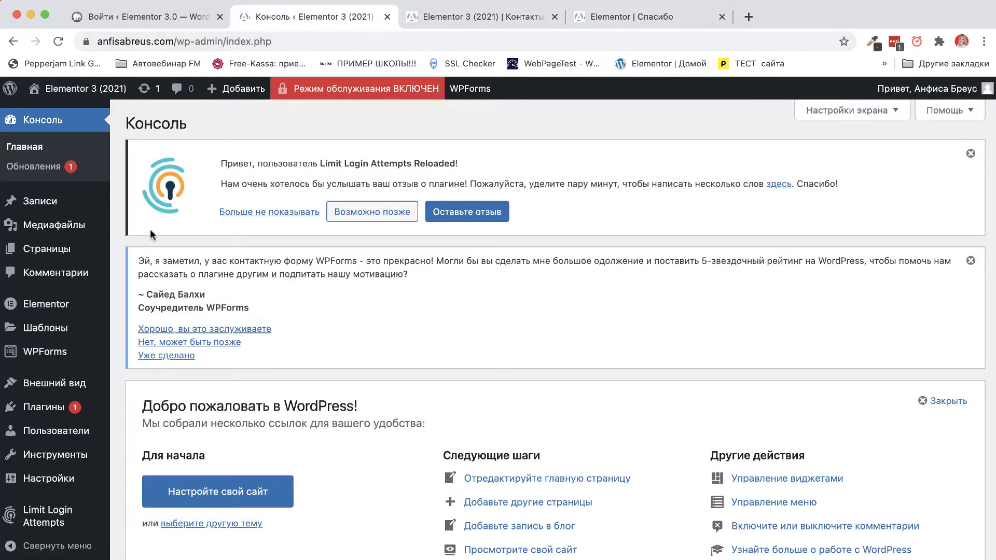
mouse_move(75, 327)
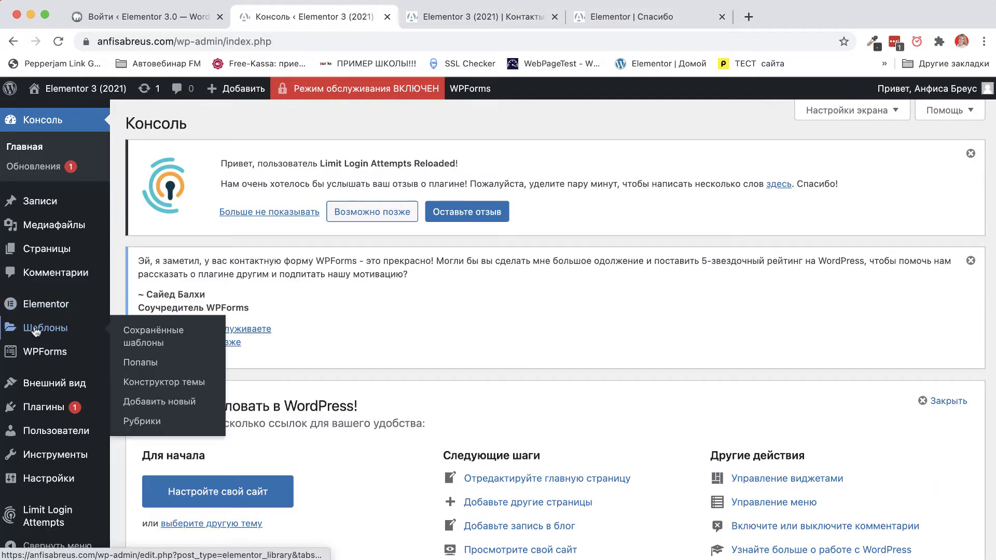
mouse_move(24, 310)
left_click(141, 363)
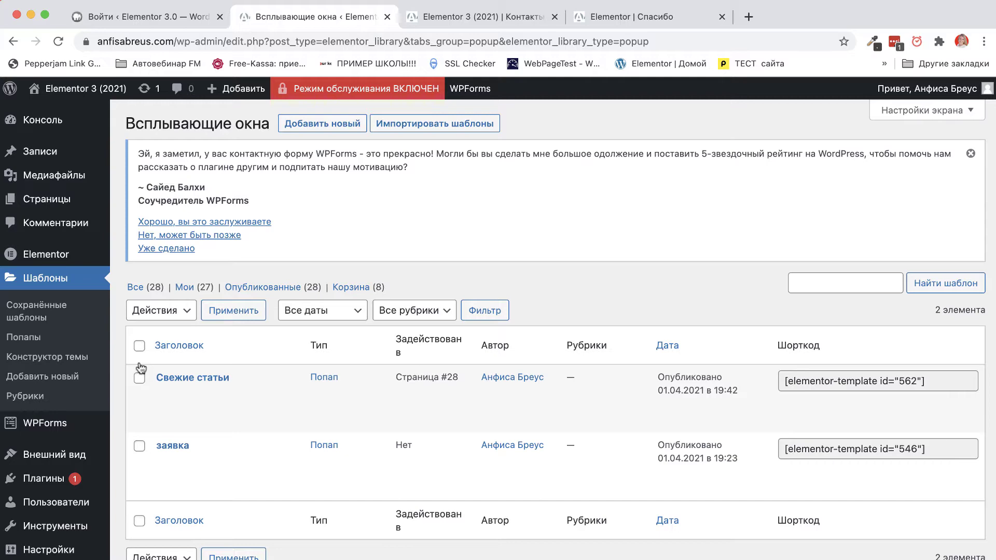
Create a new popup template named "Спасибо" and dismiss the template library to start from a blank popup.
left_click(301, 130)
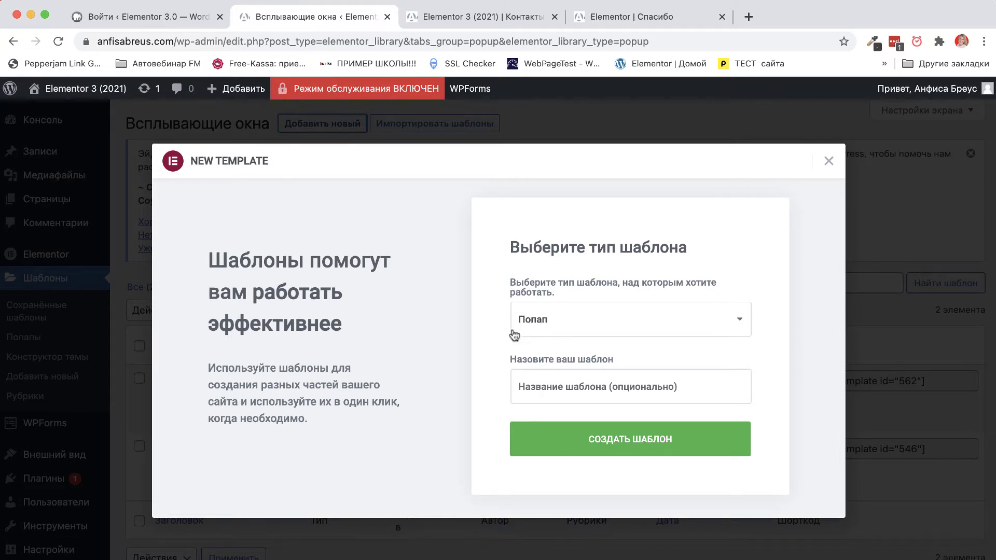
left_click(533, 390)
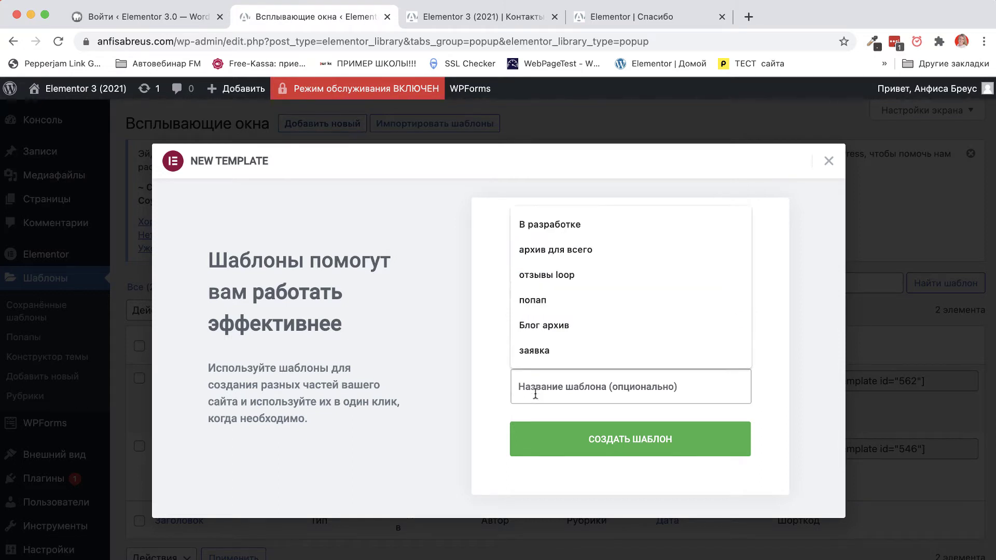
type("Спасибо")
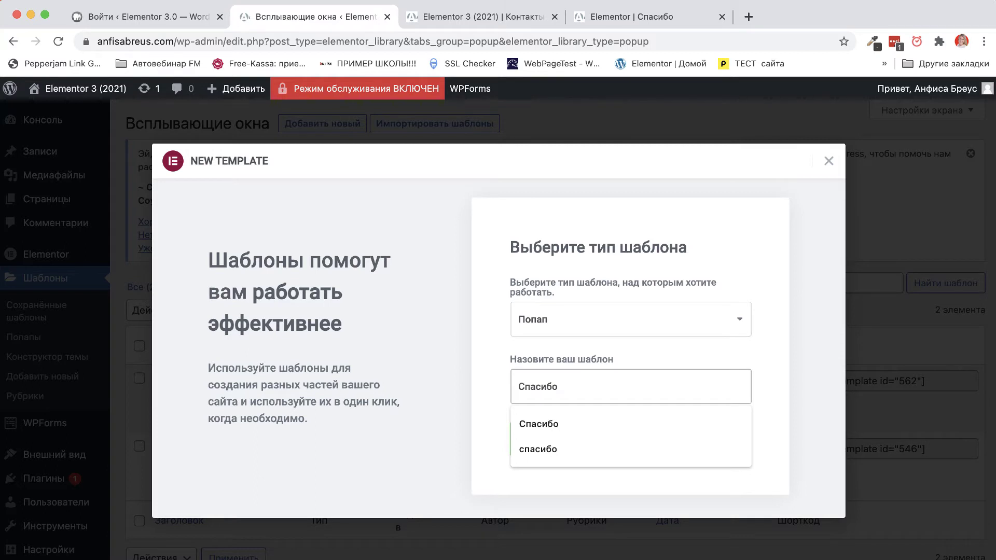
left_click(541, 425)
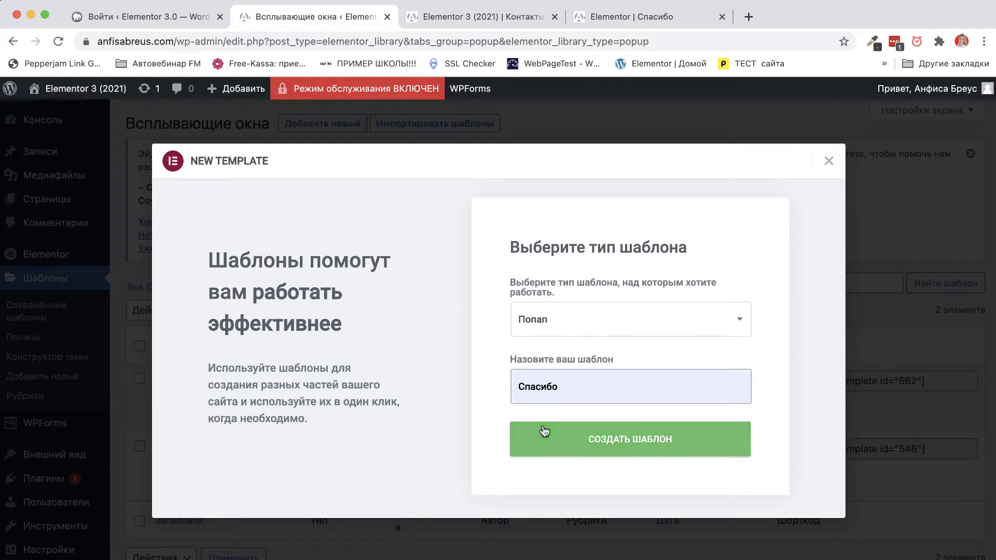
left_click(611, 444)
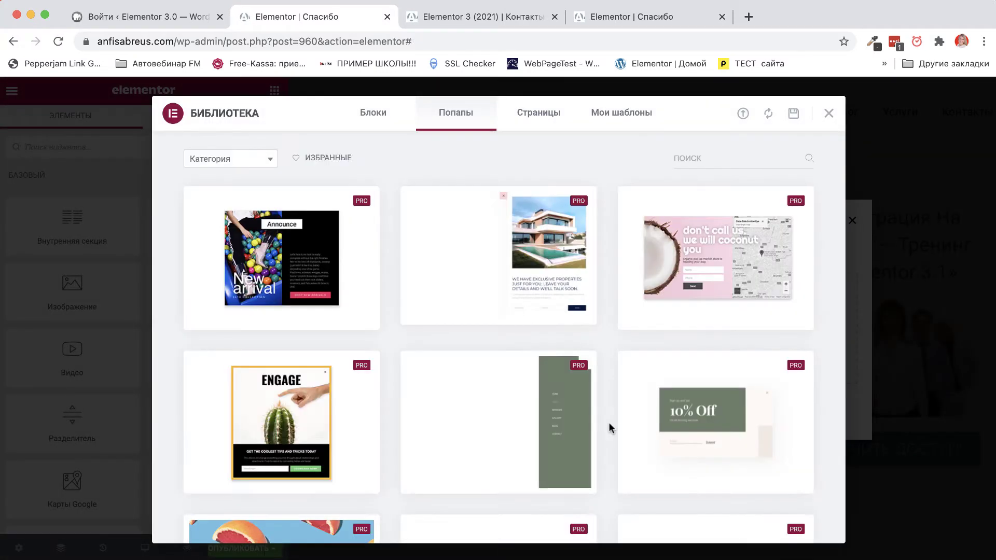
left_click(829, 113)
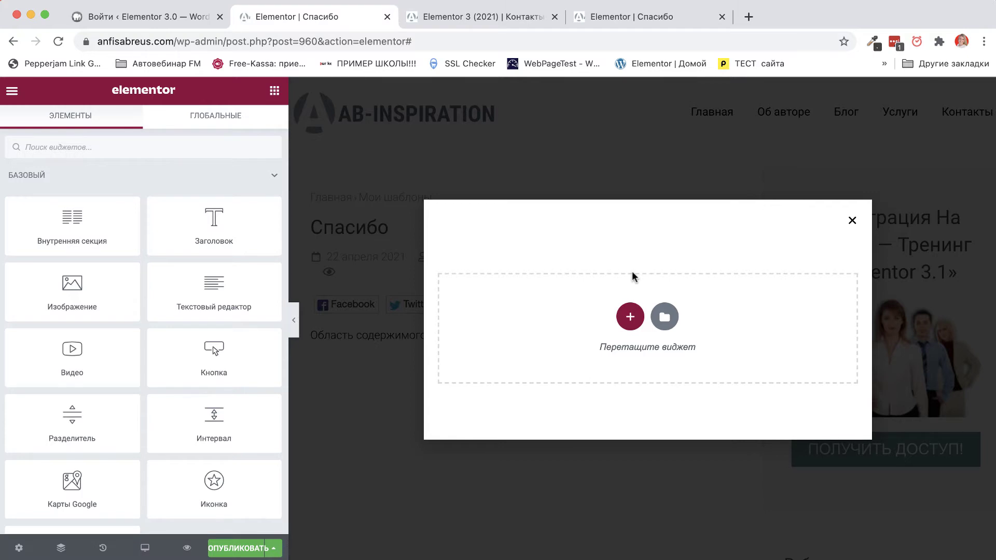
Add a single-column section to the popup and set its inner padding to 50 px on all sides.
left_click(629, 319)
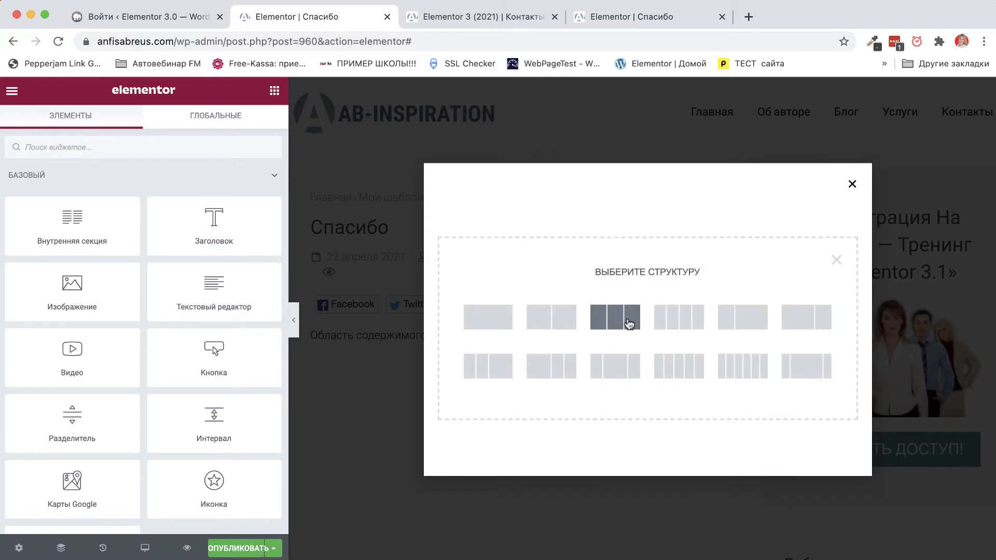
left_click(480, 320)
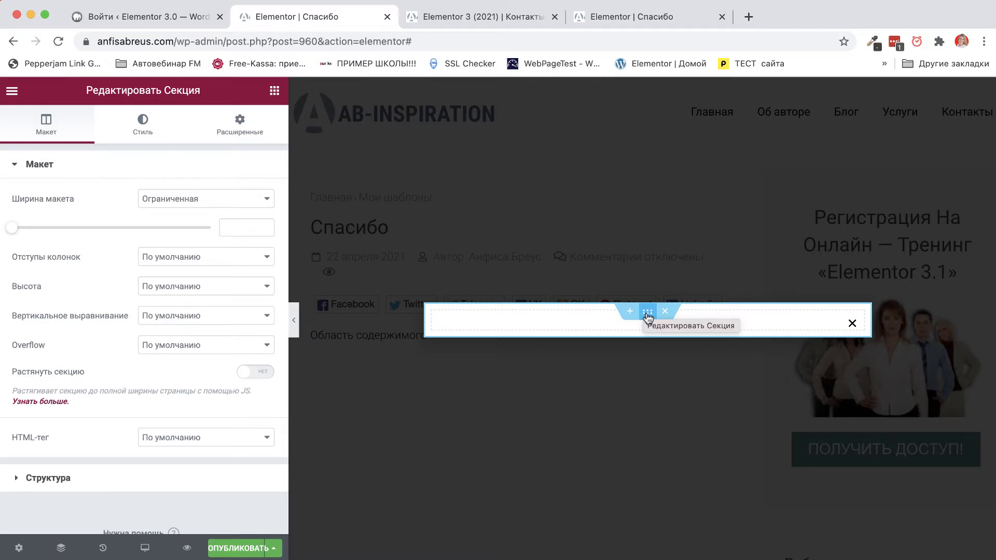
left_click(239, 134)
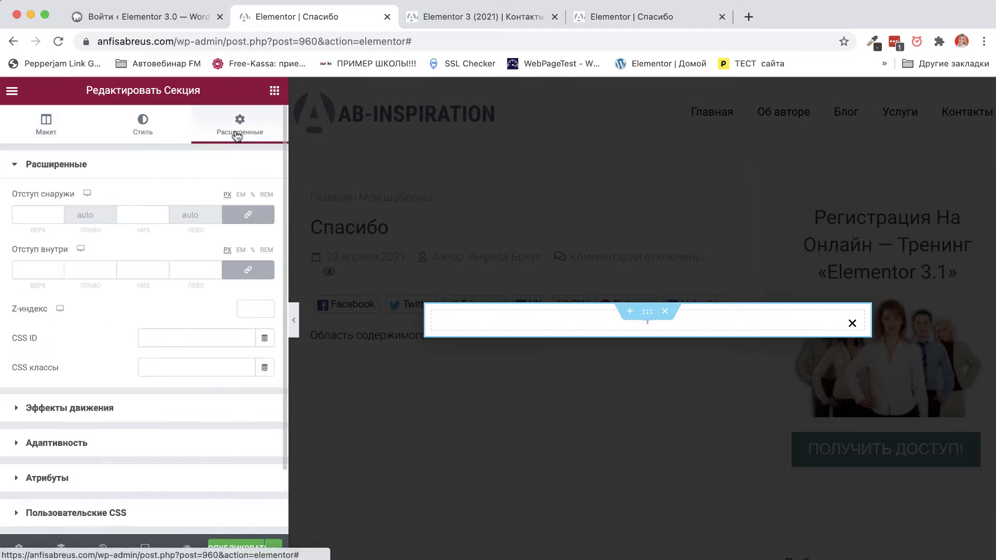
left_click(31, 272)
type("50")
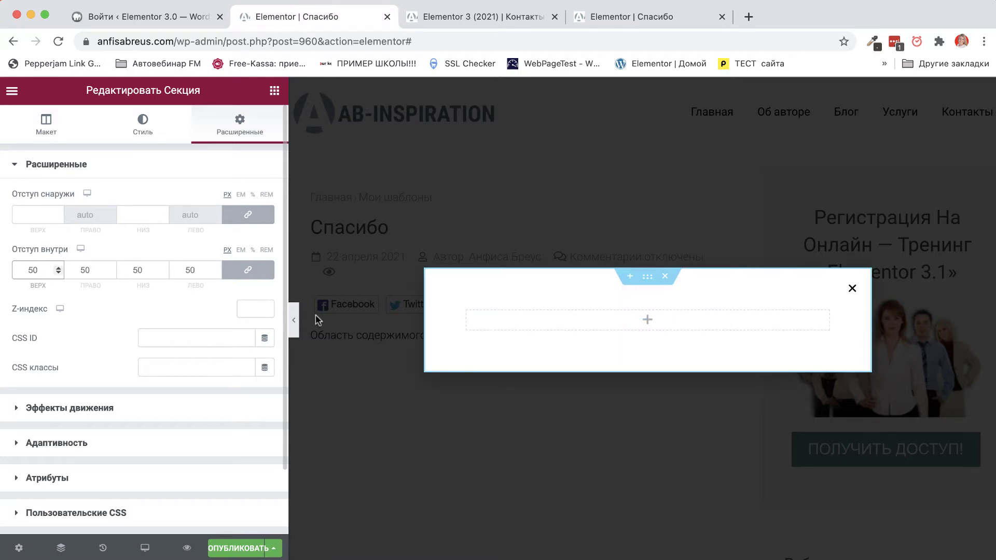
Set the column's inner padding to 50 px on all sides.
mouse_move(481, 307)
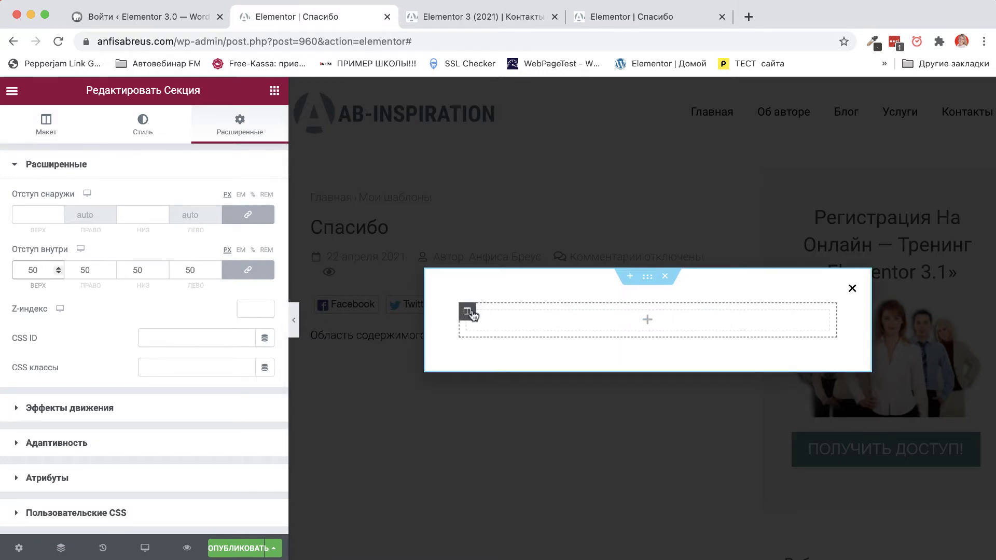
left_click(467, 314)
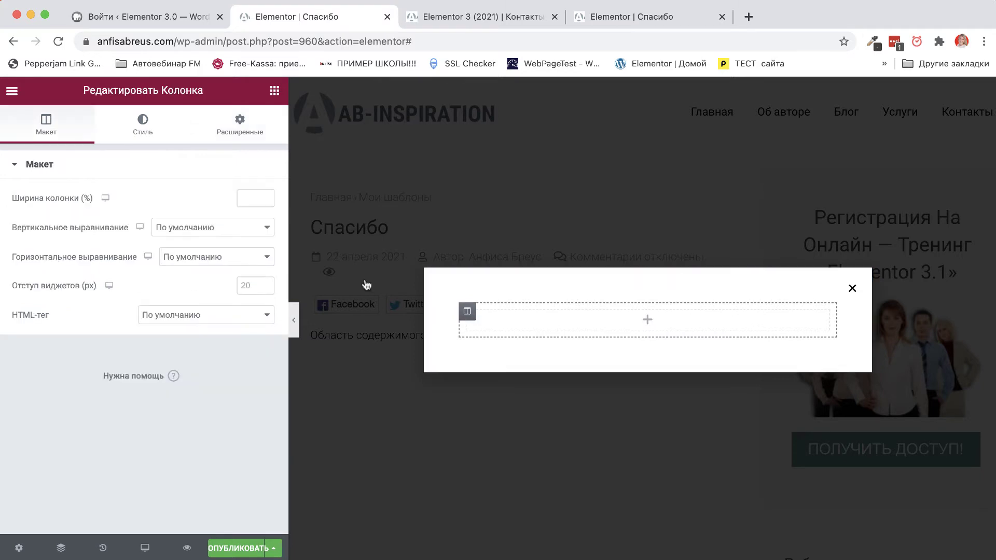
left_click(235, 130)
left_click(21, 276)
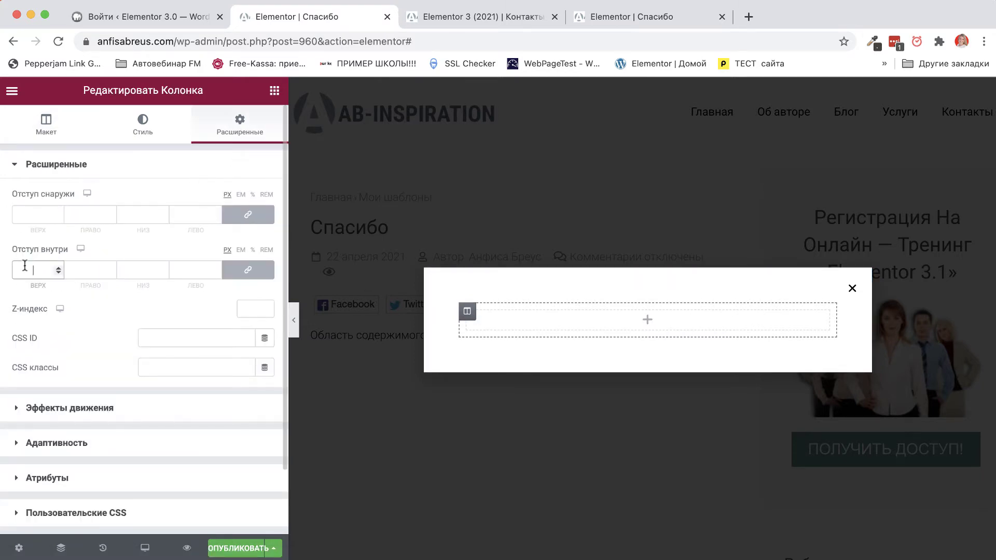
type("50")
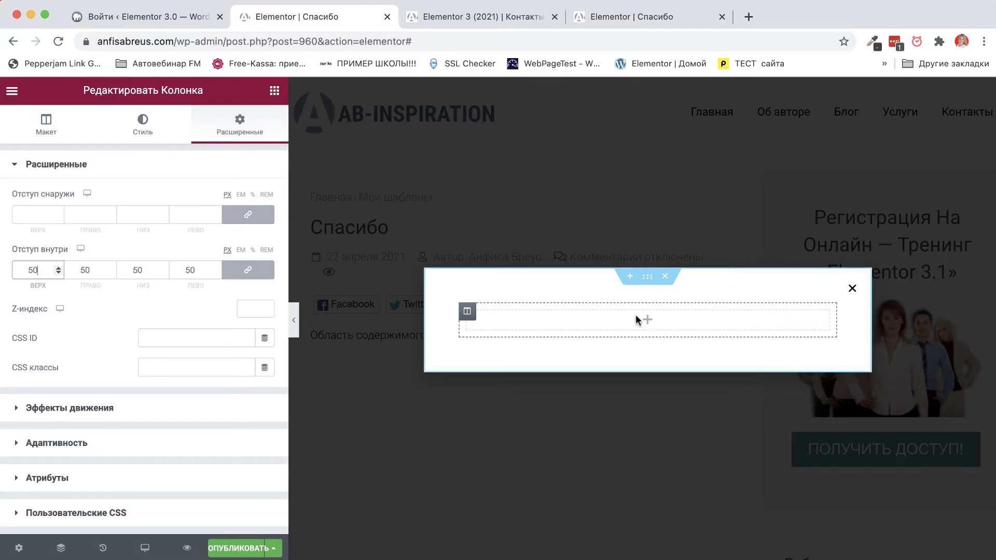
Give the section a classic background with the color #f9f9f9.
left_click(647, 278)
left_click(153, 125)
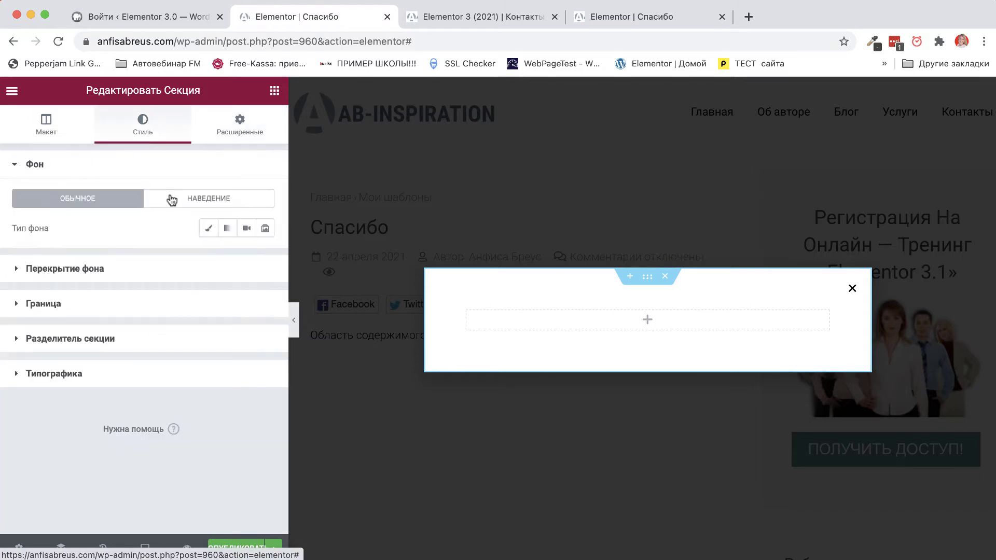
left_click(208, 237)
left_click(262, 260)
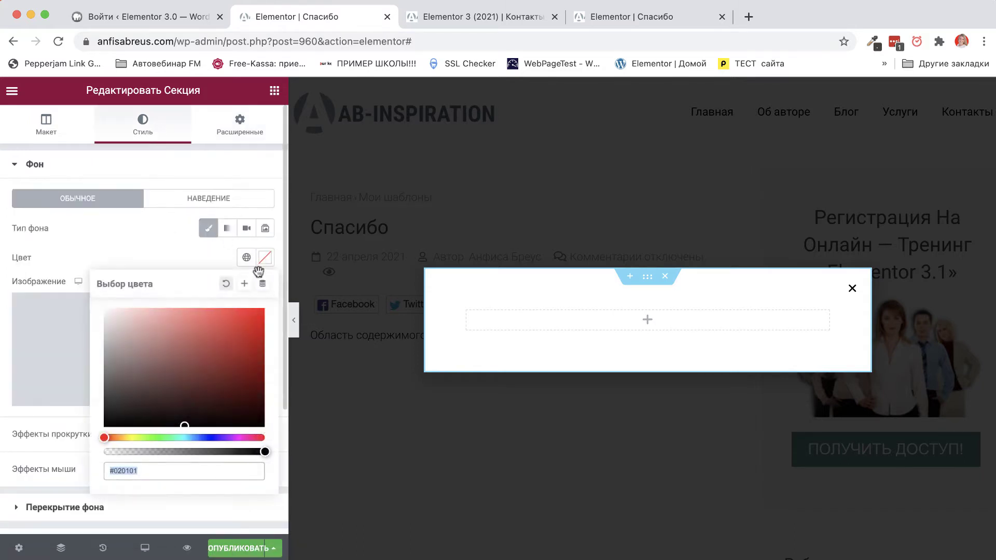
left_click_drag(137, 471, 123, 472)
type("e0d0")
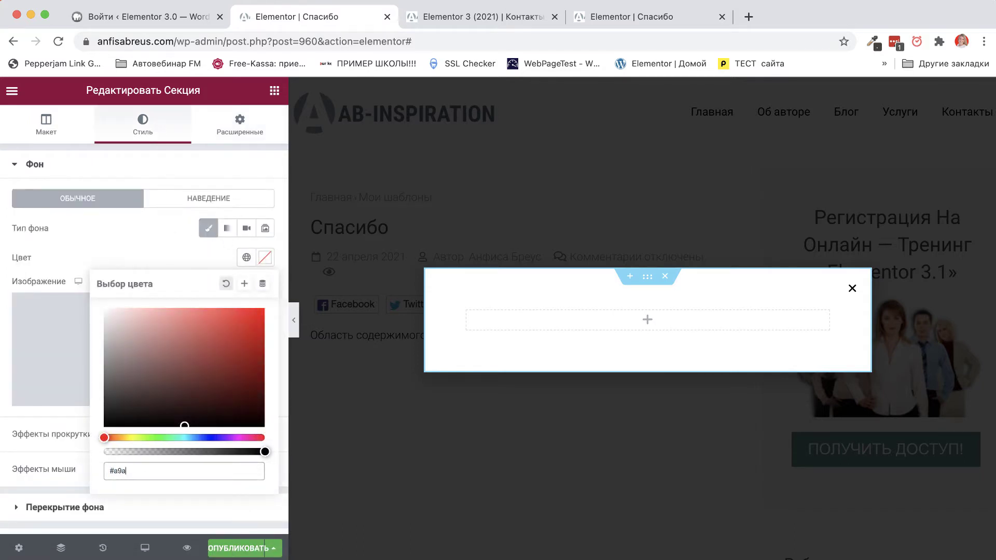
key("BackSpace")
key("BackSpace")
key("BackSpace")
key("BackSpace")
type("f9f9f9")
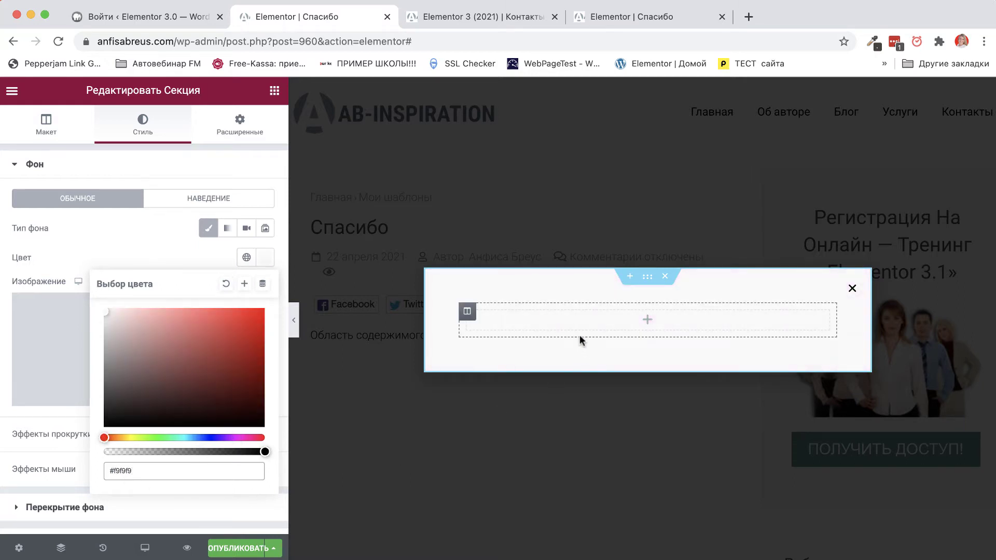
Give the column inside the section a classic background with the color #ffffff.
left_click(467, 313)
left_click(140, 127)
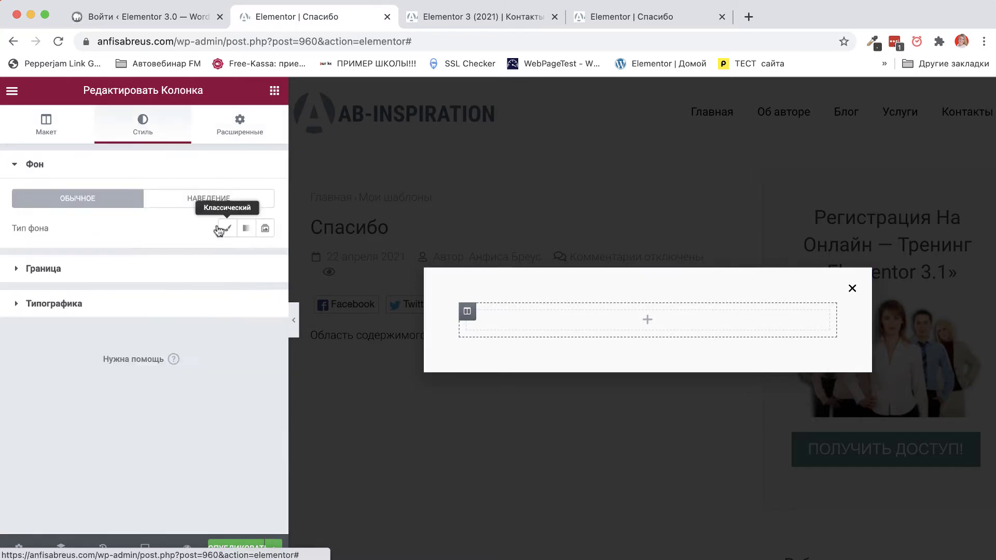
left_click(225, 230)
left_click(263, 258)
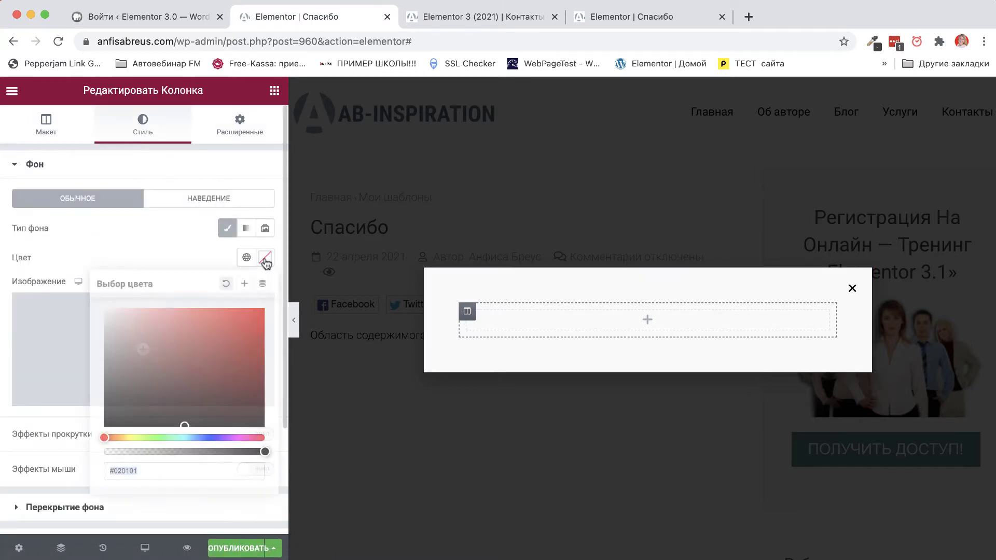
left_click(120, 472)
type("#ffffff")
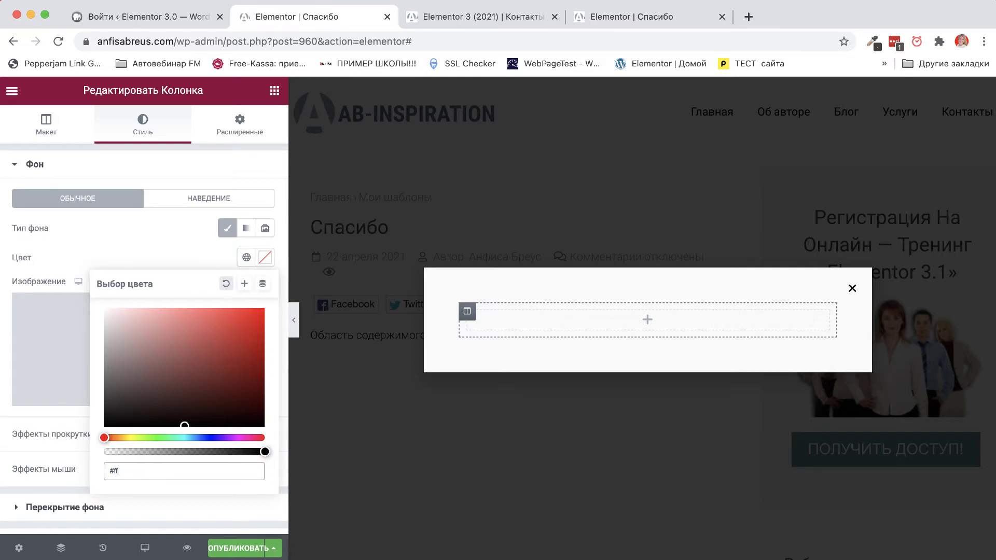
Add a heading widget to the popup's column and center its text.
left_click(275, 91)
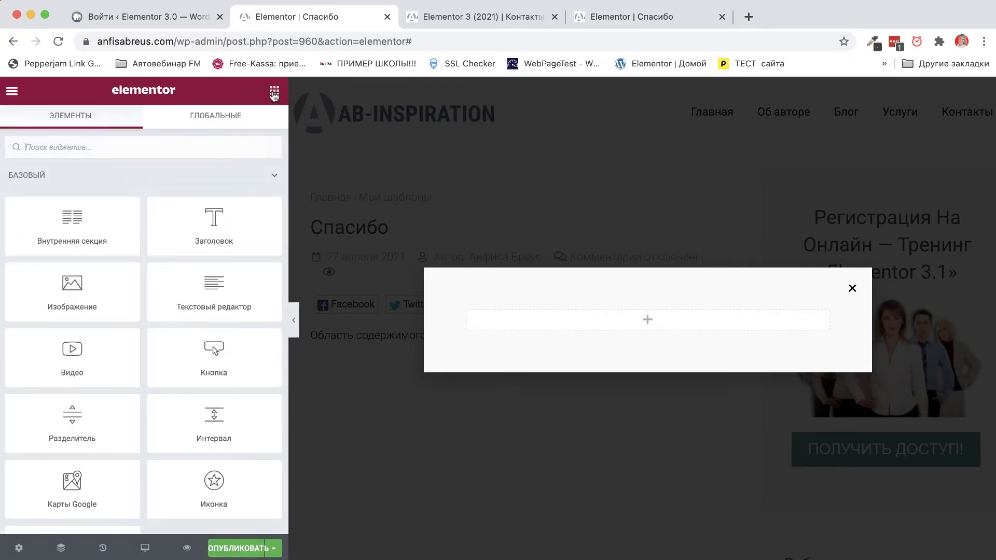
left_click_drag(202, 233, 656, 322)
left_click(227, 396)
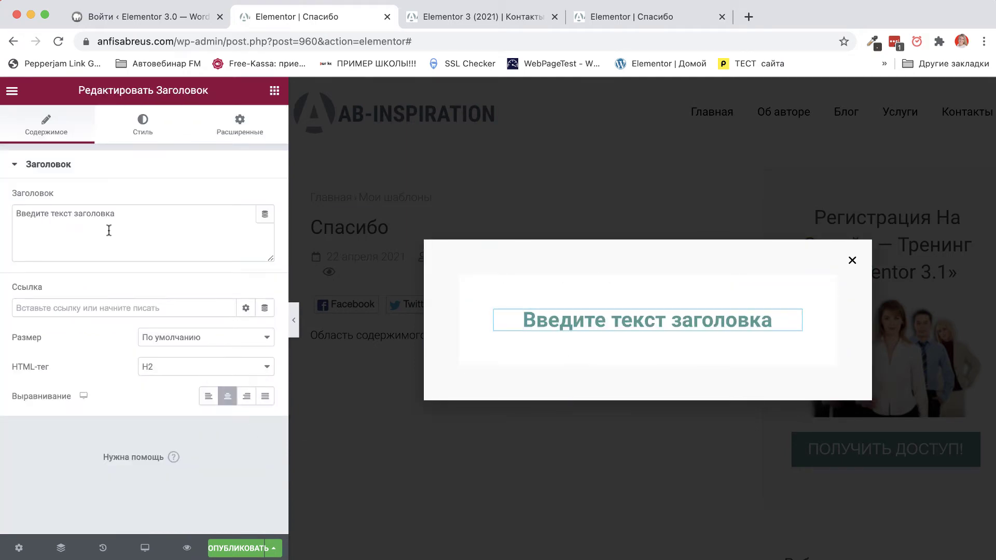
Replace the heading's placeholder text with "Здравствуйте!".
left_click(134, 217)
key("super+a")
type("Здр")
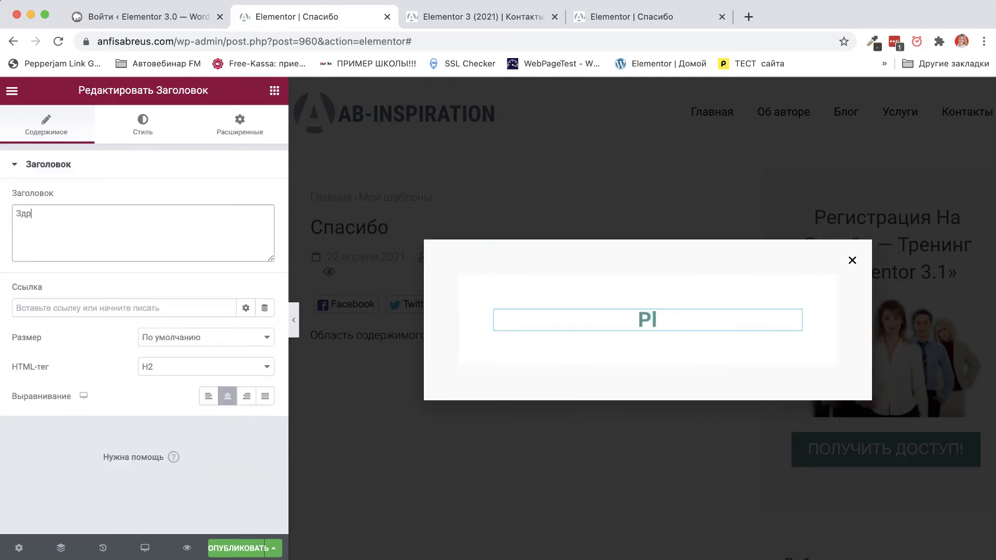
type("авствуй")
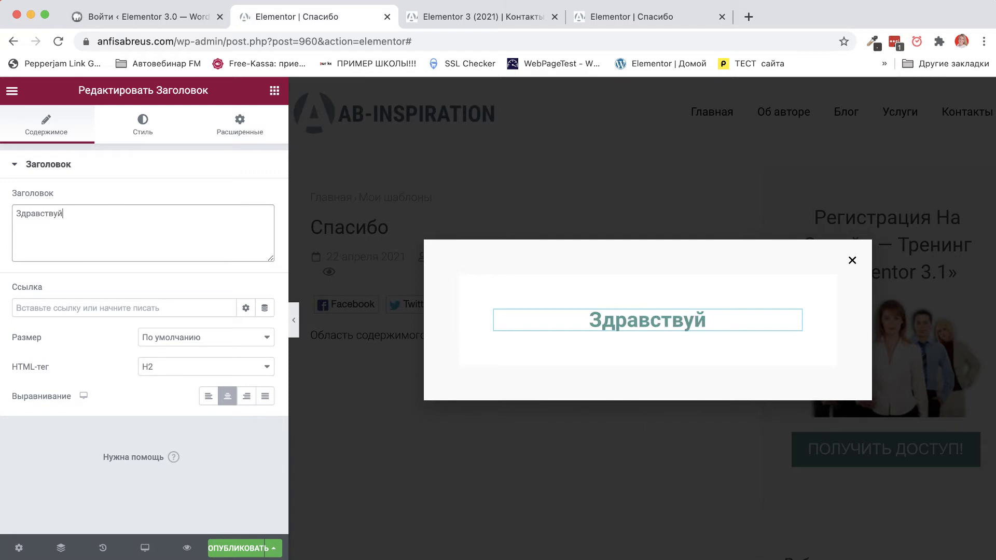
type("те!")
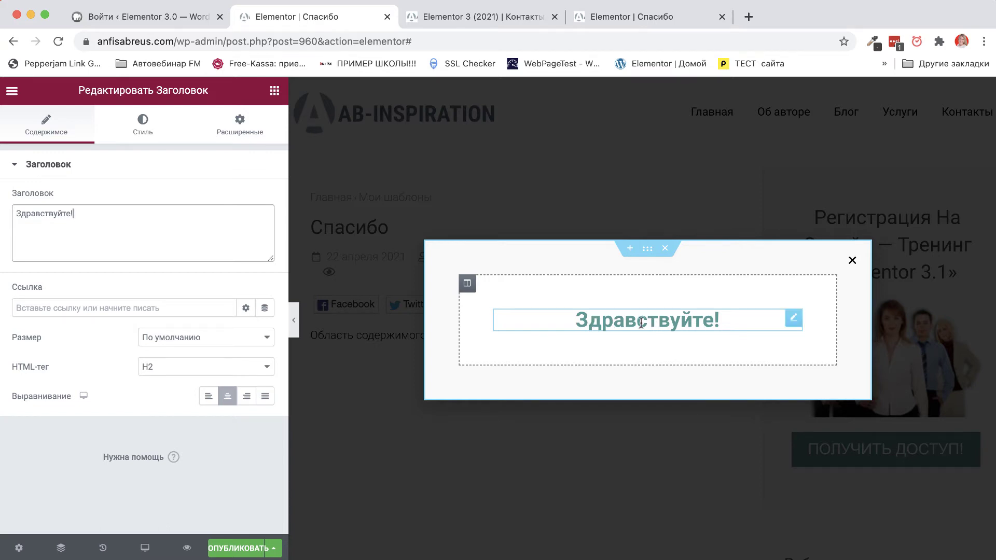
Add a text editor widget under the heading with the text "Ваша заявка на бесплатную консультацию успешно отравлена!".
left_click(275, 91)
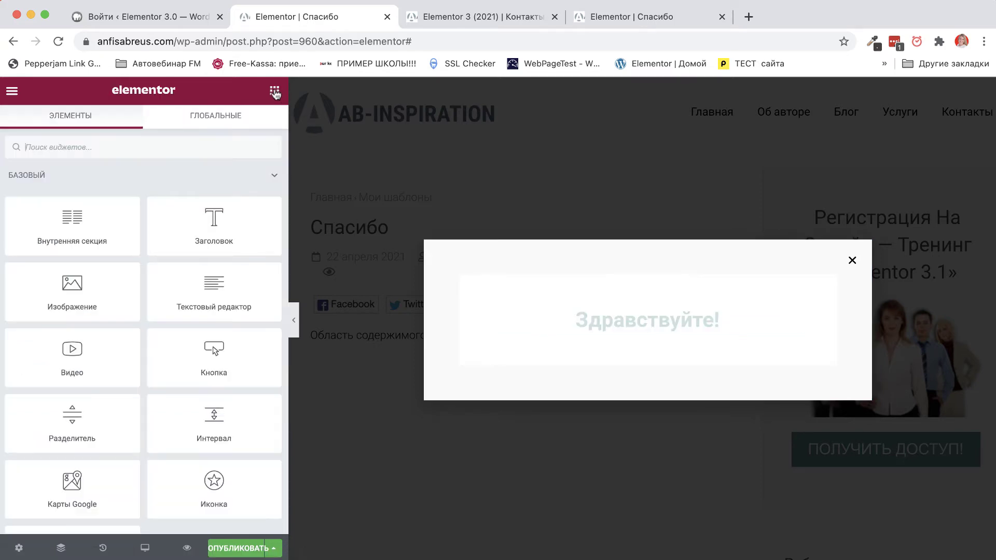
left_click_drag(214, 288, 658, 316)
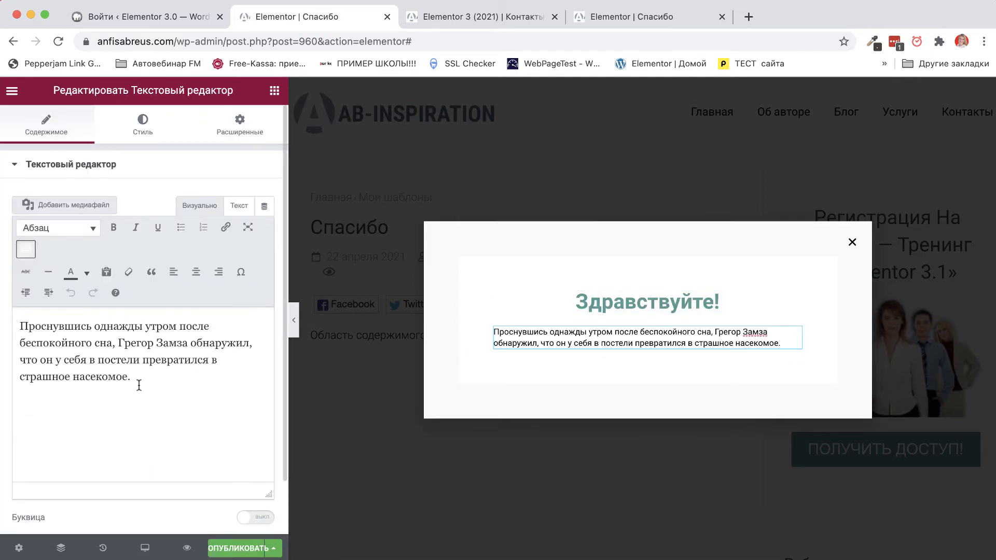
left_click_drag(139, 385, 1, 286)
type("Ваша заявка на бесплатную консультацию успешно отравлена!")
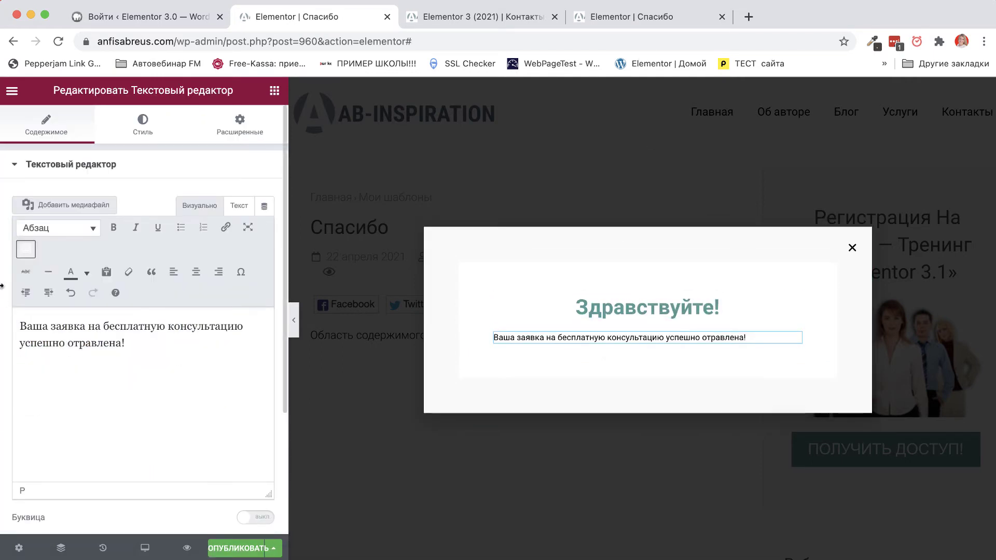
Set the font size of the text under the heading to 16 px.
left_click(143, 127)
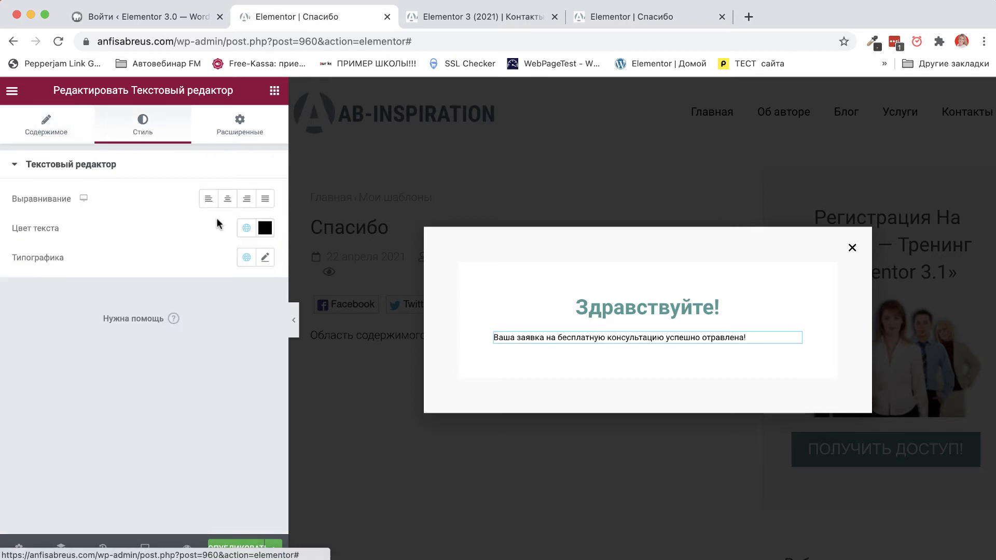
left_click(265, 257)
type("16")
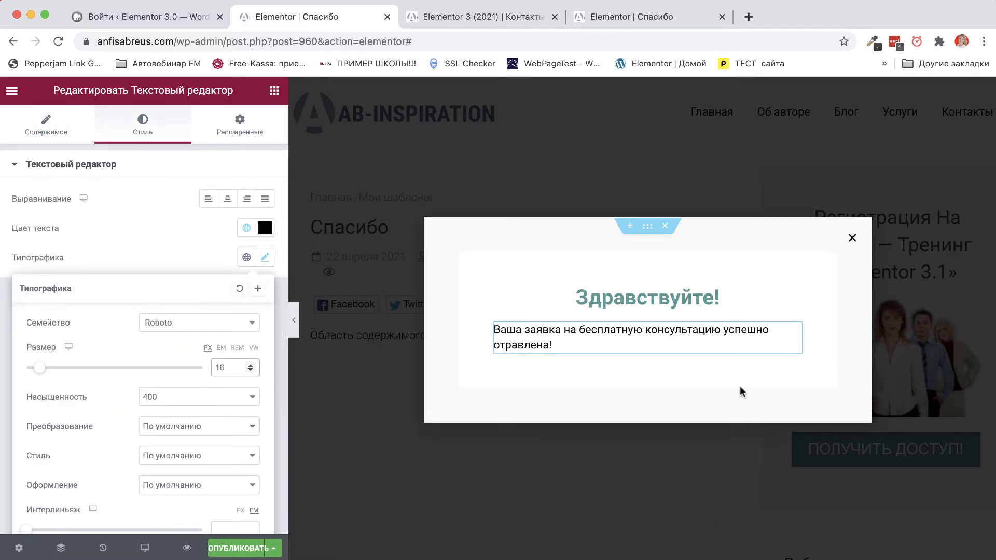
Duplicate the text widget and change the copy's text to "Наш менеджер свяжется с вами в ближайшее время.".
right_click(792, 336)
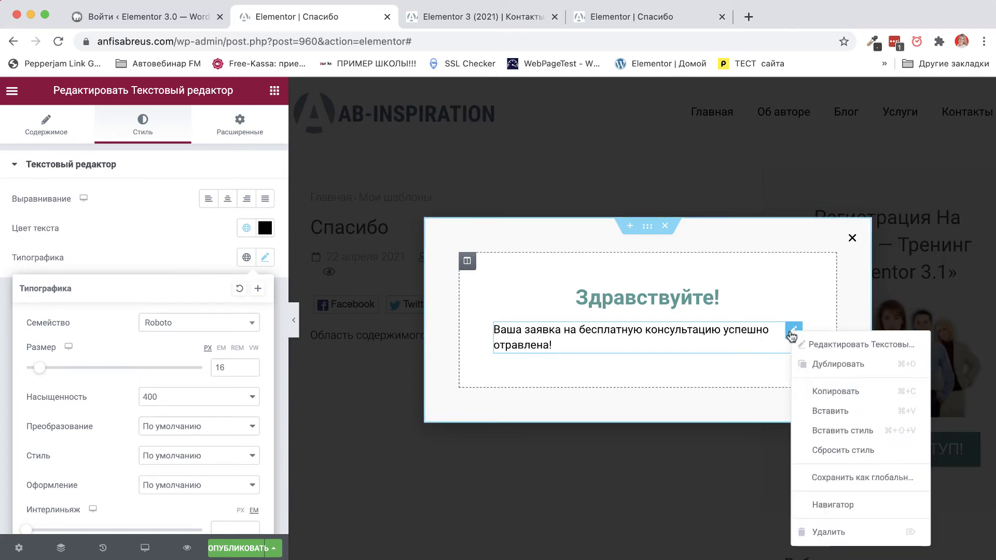
left_click(815, 366)
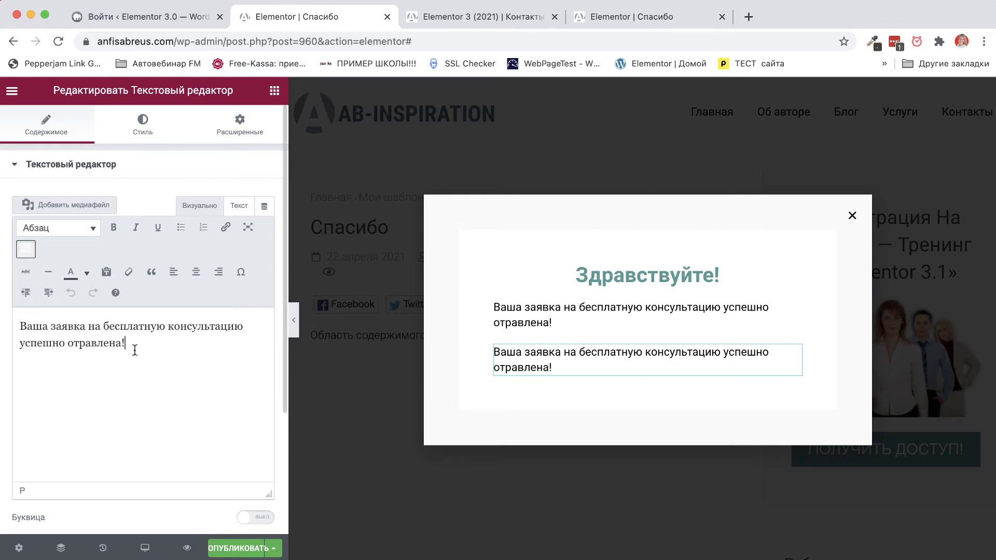
left_click_drag(133, 347, 3, 311)
type("Наш менеджер свяжется с вами в ближайшее время.")
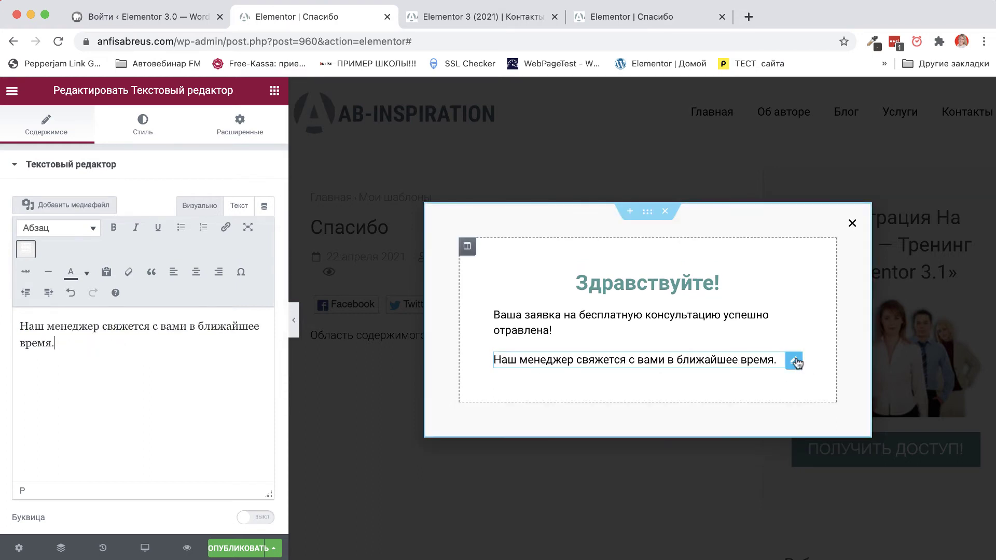
Duplicate the manager message and replace the copy's text with the closing "С уважением," followed by the sender's first name.
right_click(794, 356)
left_click(829, 384)
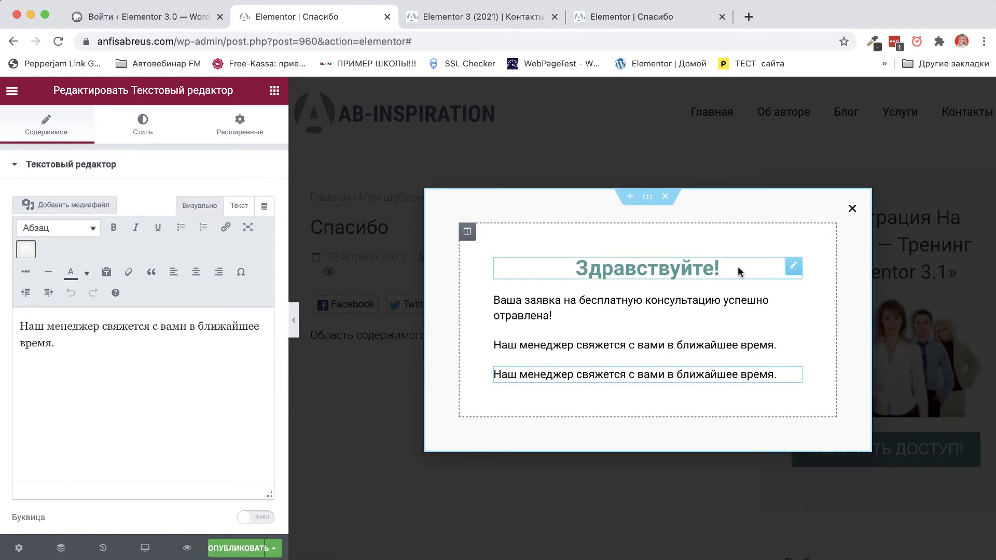
left_click_drag(130, 345, 5, 305)
type("С уважением, Анфиса")
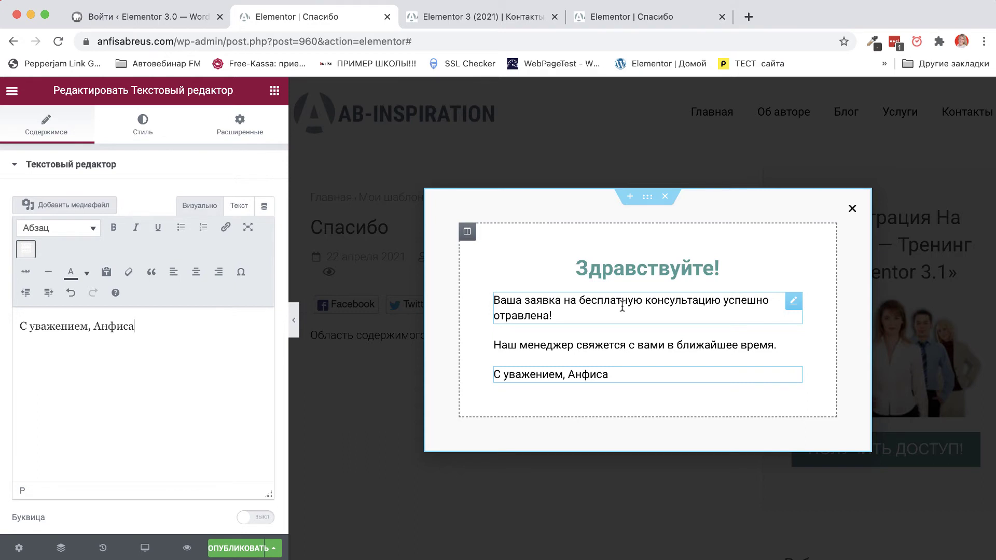
left_click(274, 90)
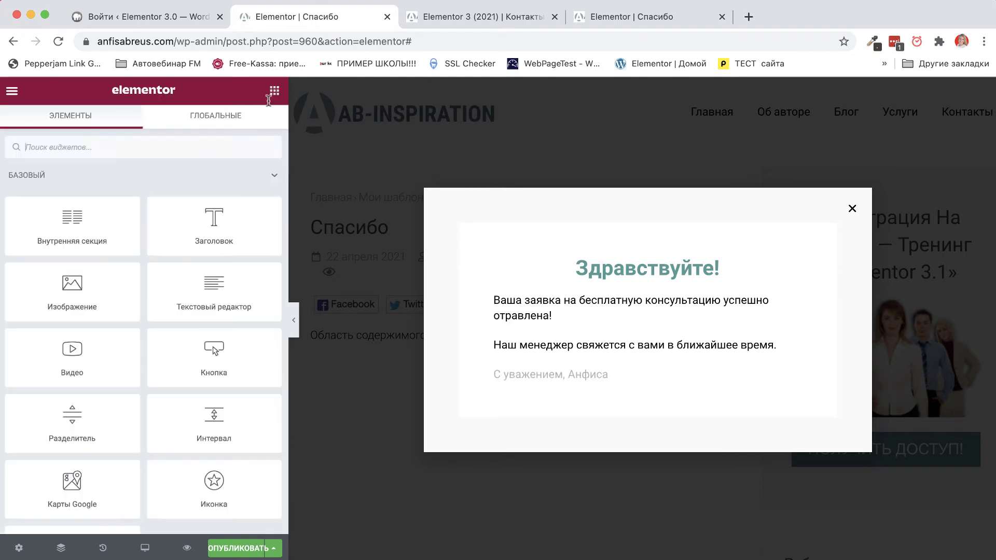
scroll(152, 447, "down", 2)
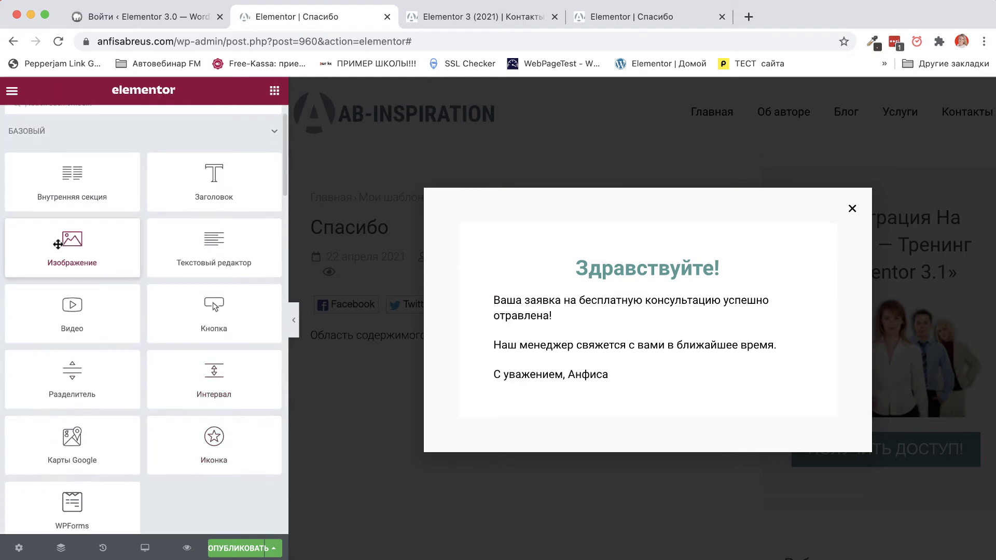
scroll(109, 344, "down", 5)
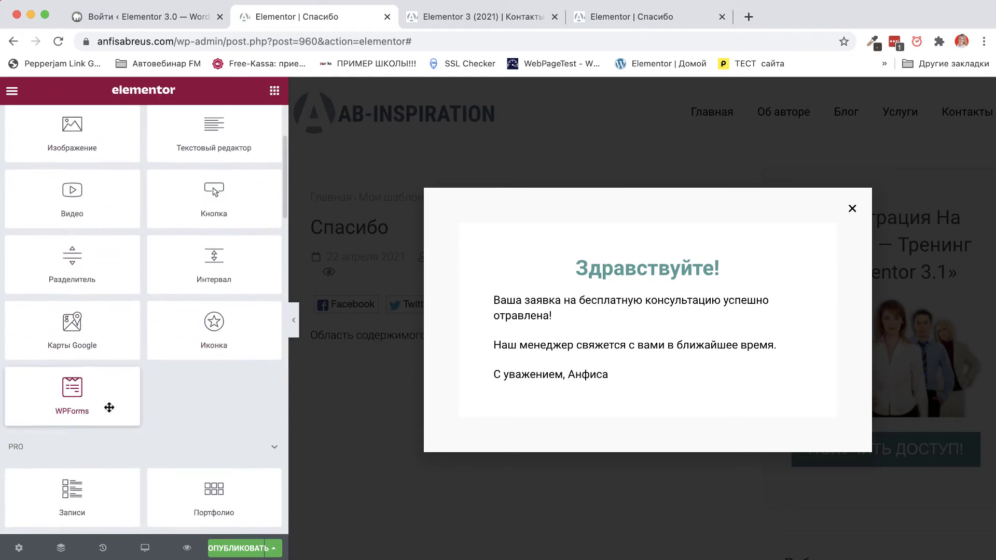
scroll(109, 407, "down", 20)
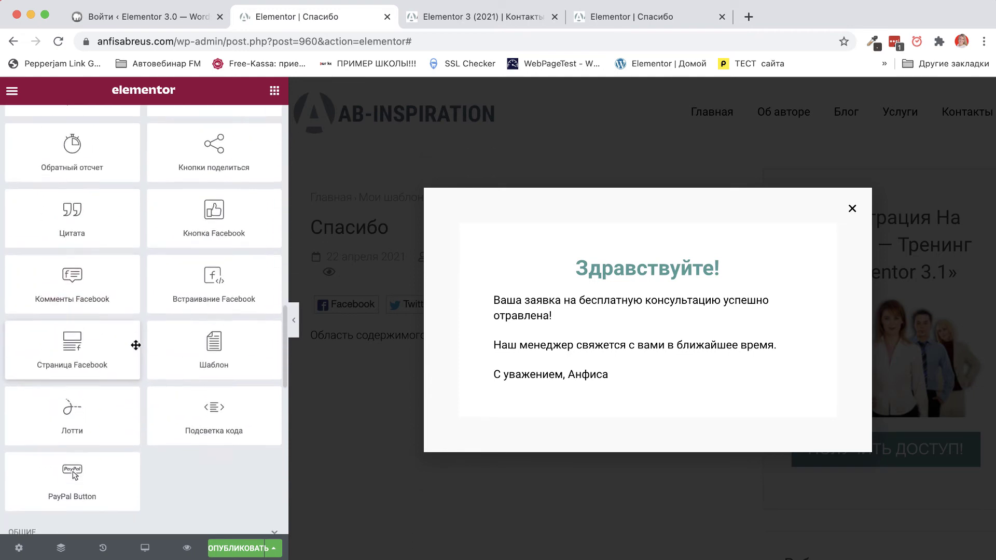
scroll(135, 346, "down", 1)
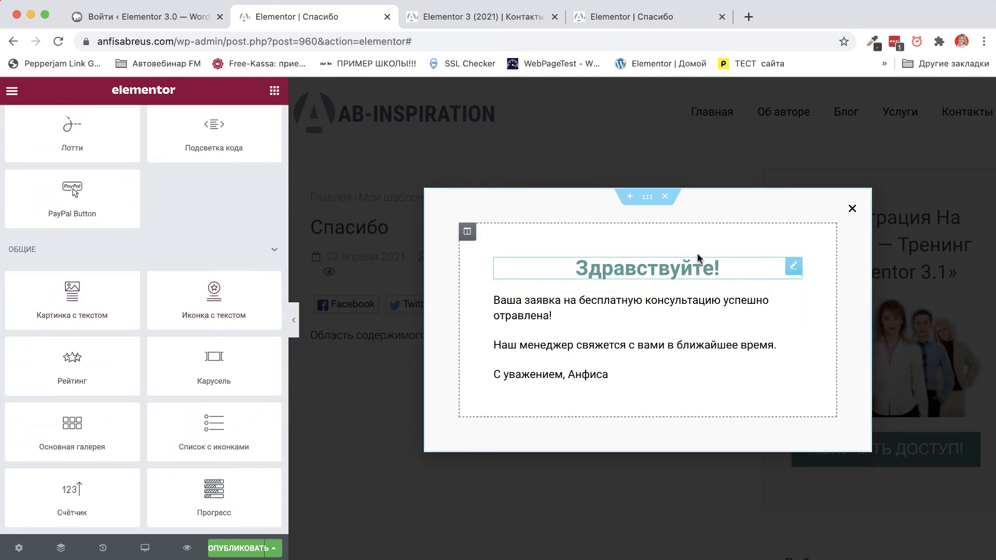
Publish the popup without adding any display conditions, saving and closing the publish settings.
left_click(633, 369)
left_click(227, 550)
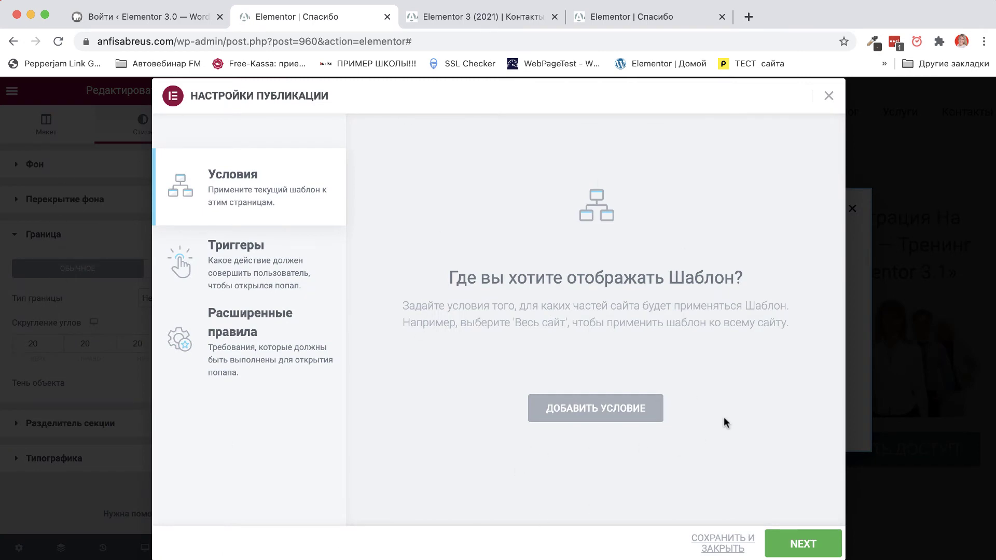
left_click(722, 550)
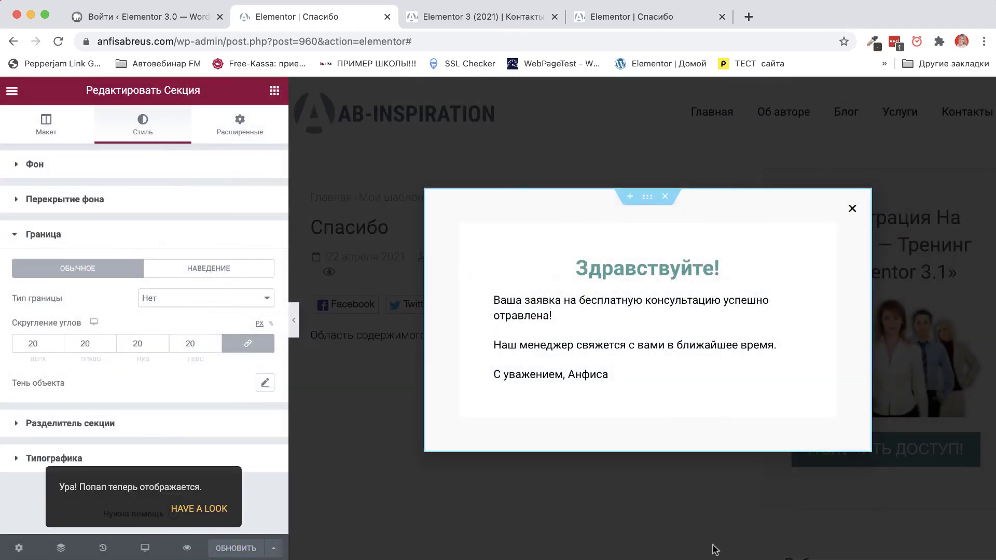
Exit the popup editor to the WordPress dashboard and open the Контакты page for editing in Elementor.
left_click(11, 92)
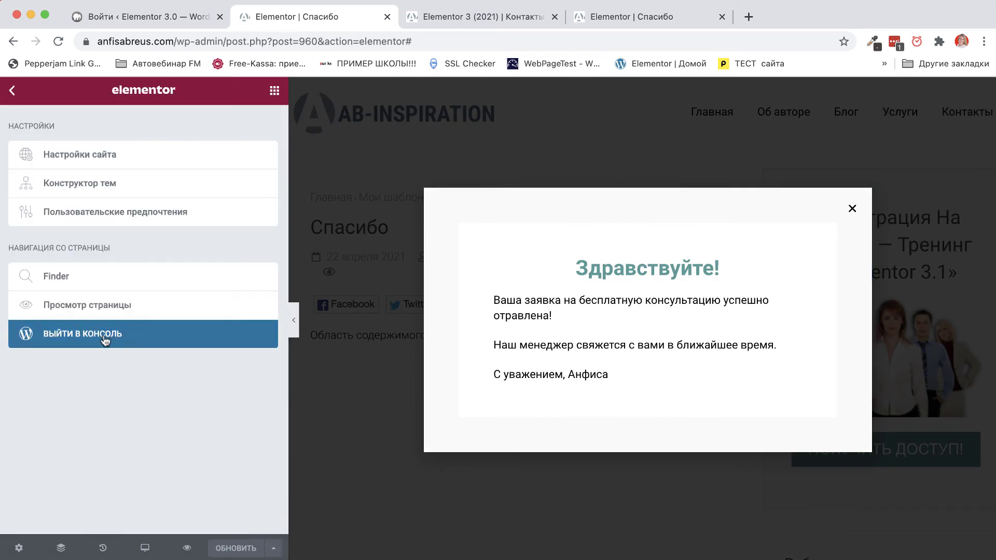
left_click(86, 337)
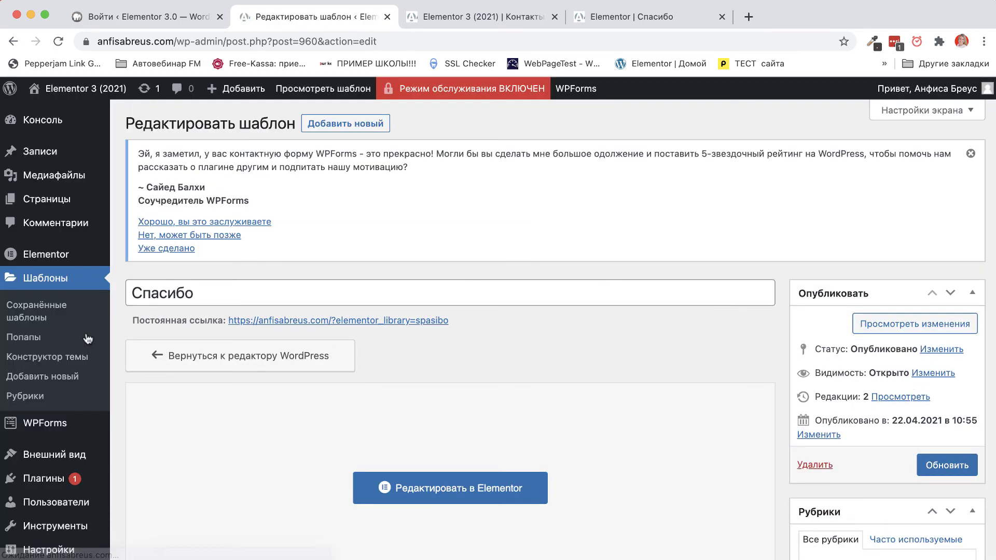
key("ctrl+Tab")
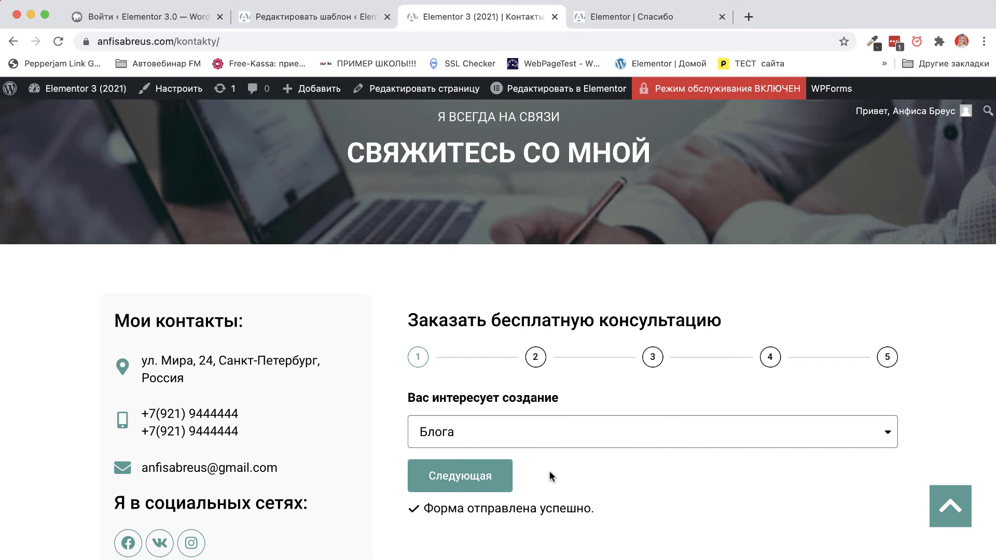
left_click(578, 92)
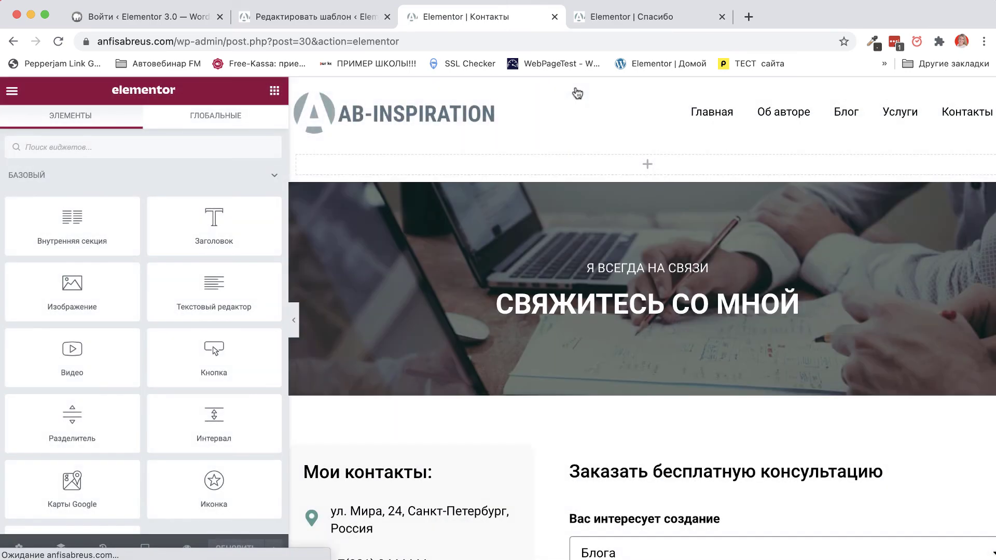
Add "Попап" to the consultation form's actions after submission.
scroll(714, 447, "down", 3)
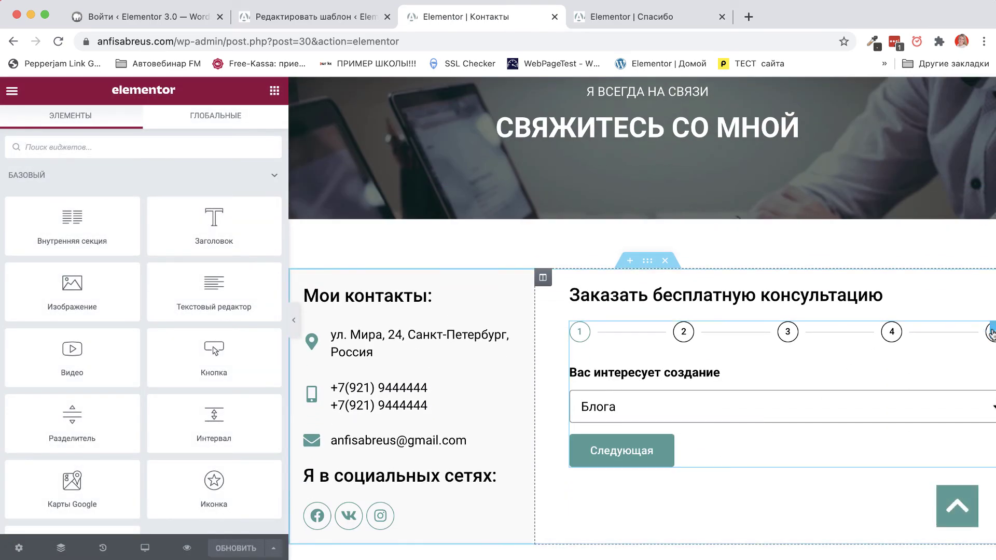
left_click(645, 372)
scroll(104, 364, "down", 10)
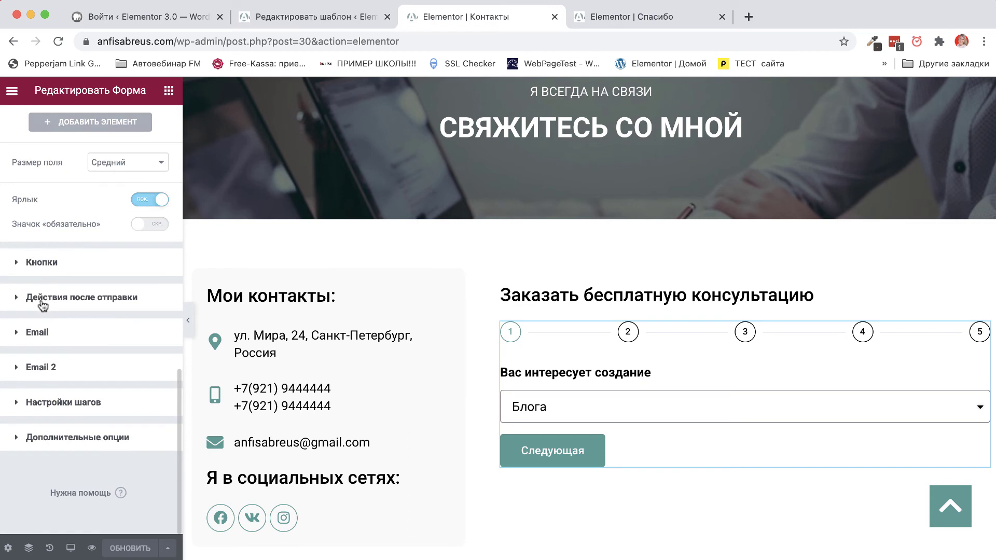
left_click(42, 304)
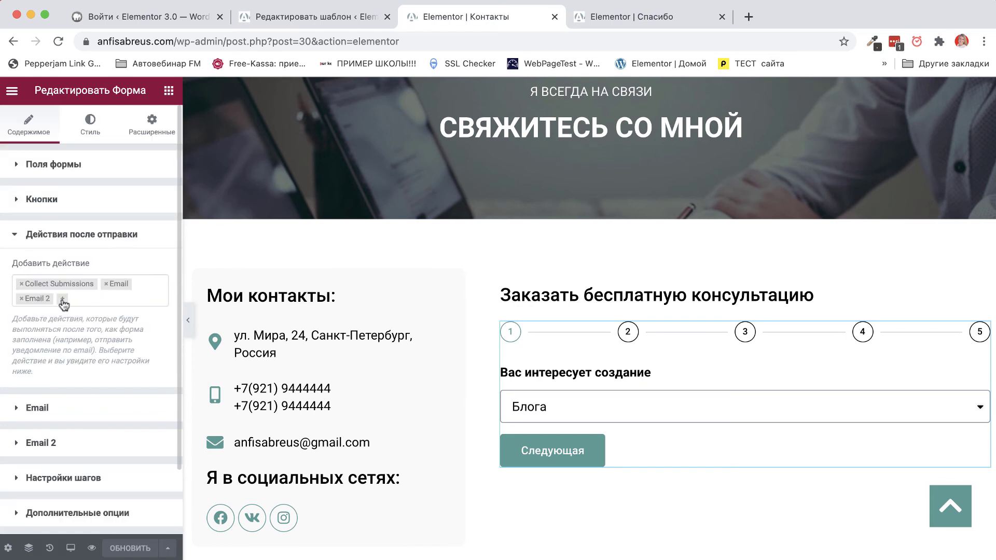
left_click(63, 300)
scroll(62, 384, "down", 5)
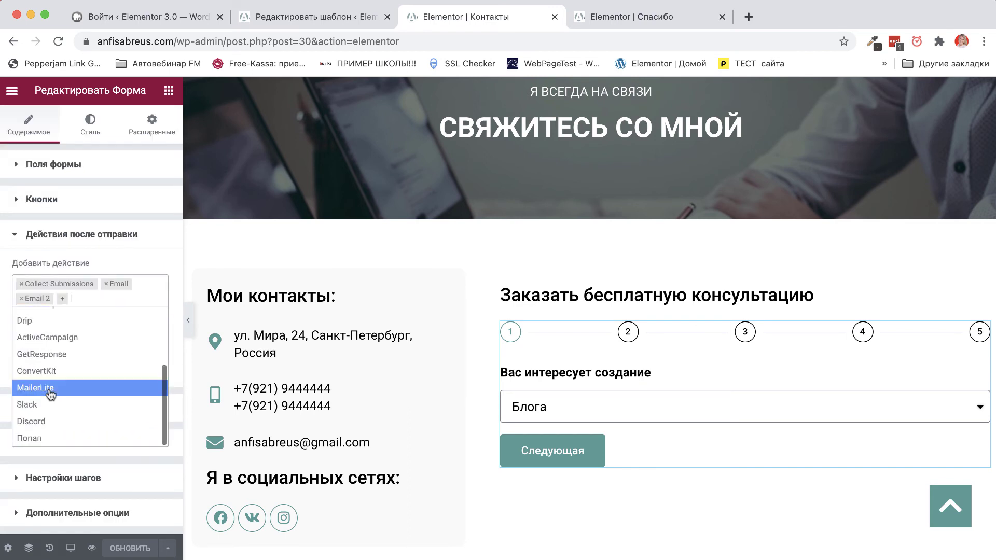
left_click(28, 441)
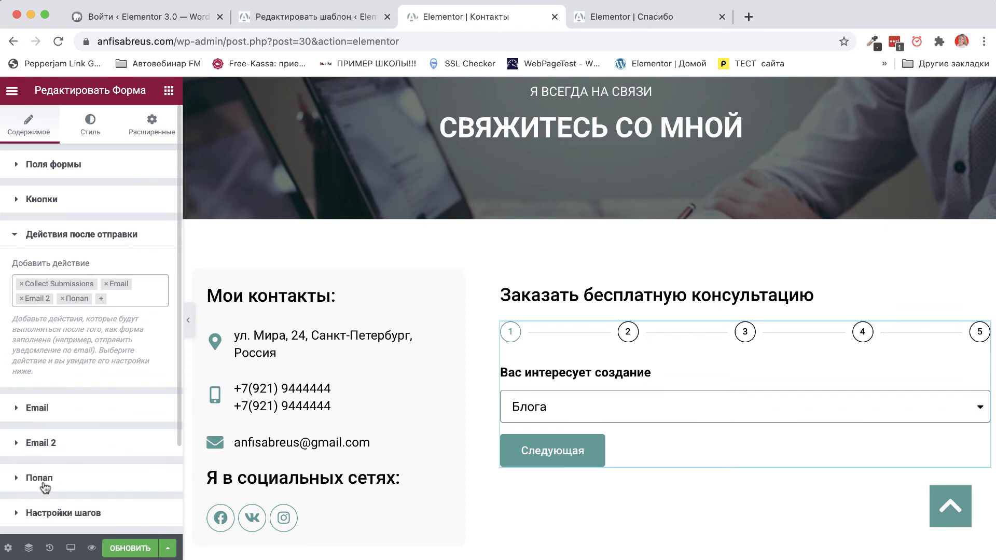
Set the form's popup action to "Открыть попап" and choose the "Спасибо" template as the popup.
scroll(39, 475, "down", 3)
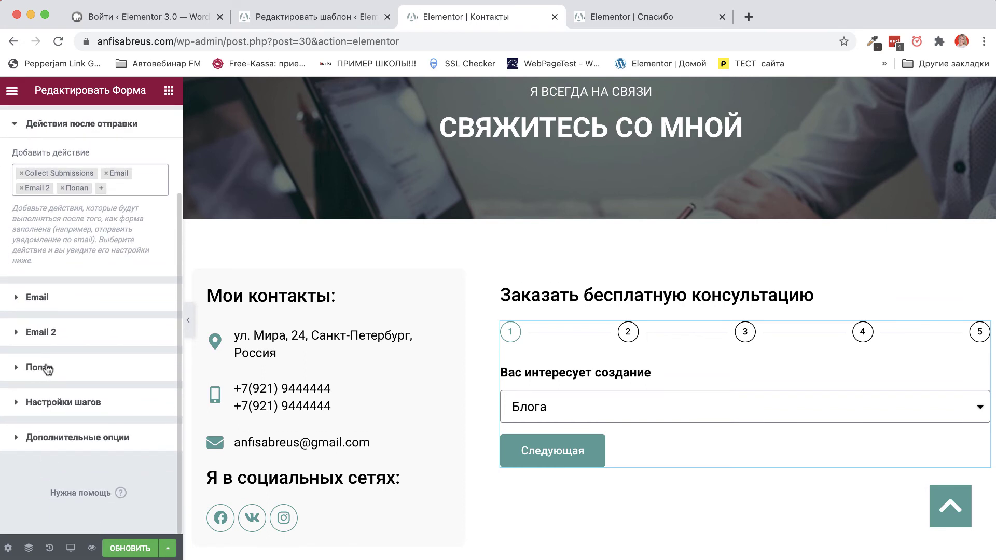
left_click(20, 369)
left_click(124, 376)
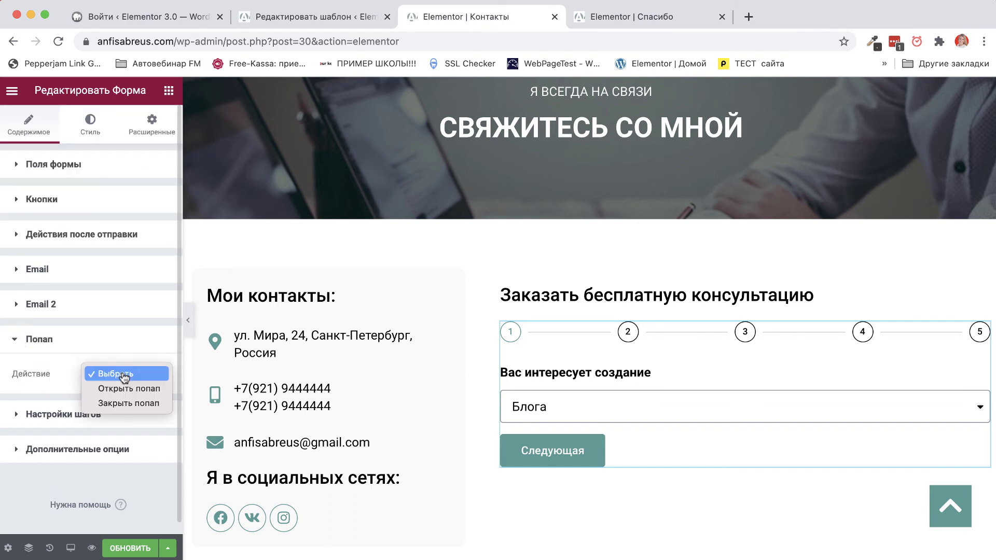
left_click(122, 388)
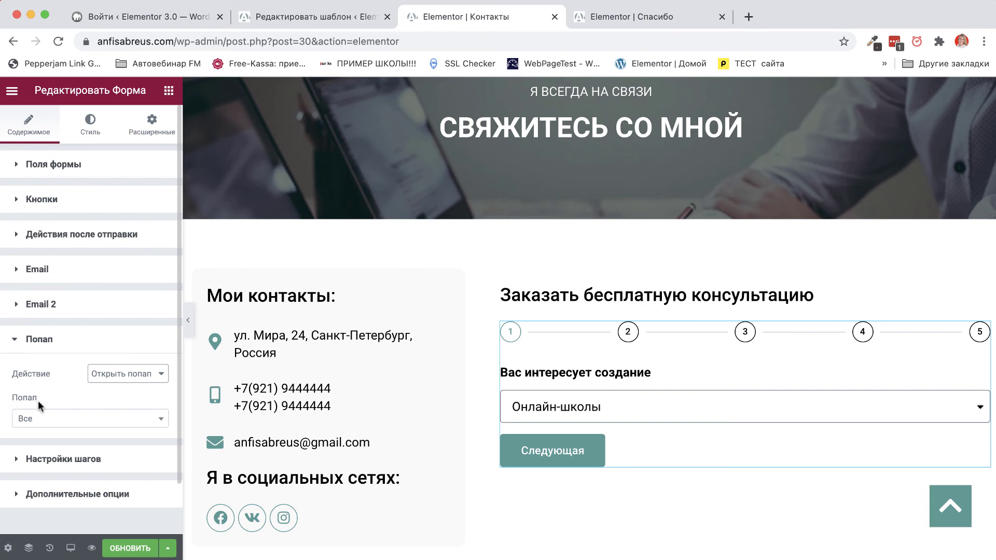
left_click(37, 421)
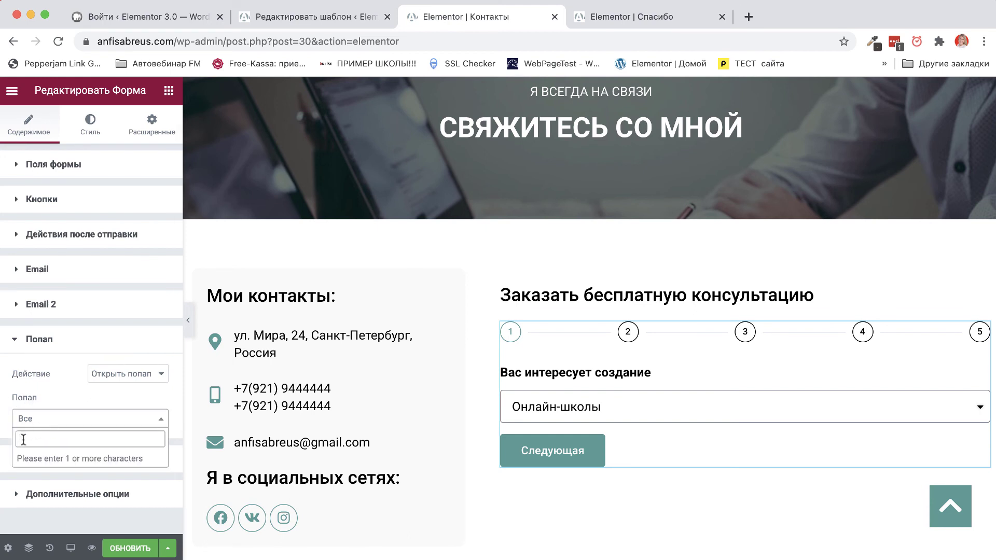
type("спаси")
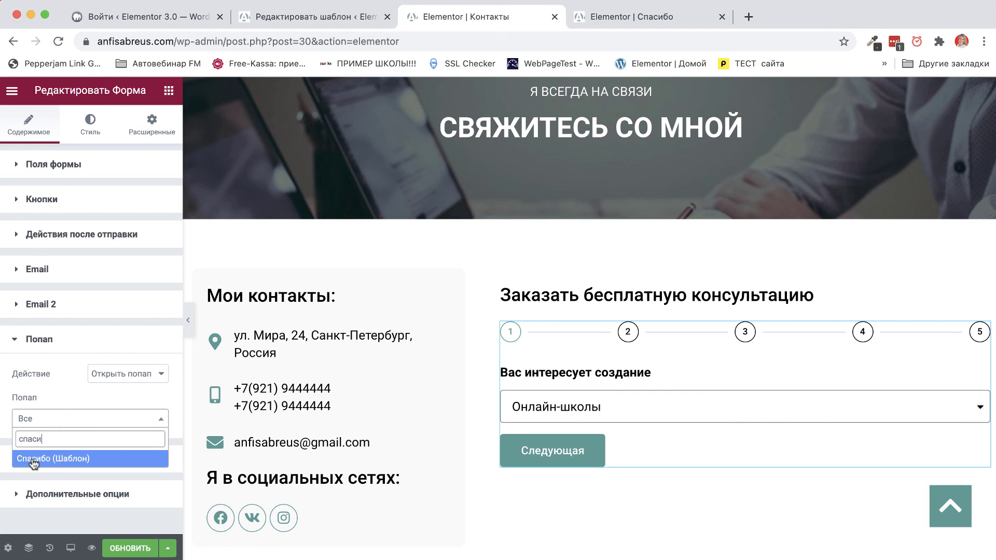
left_click(47, 461)
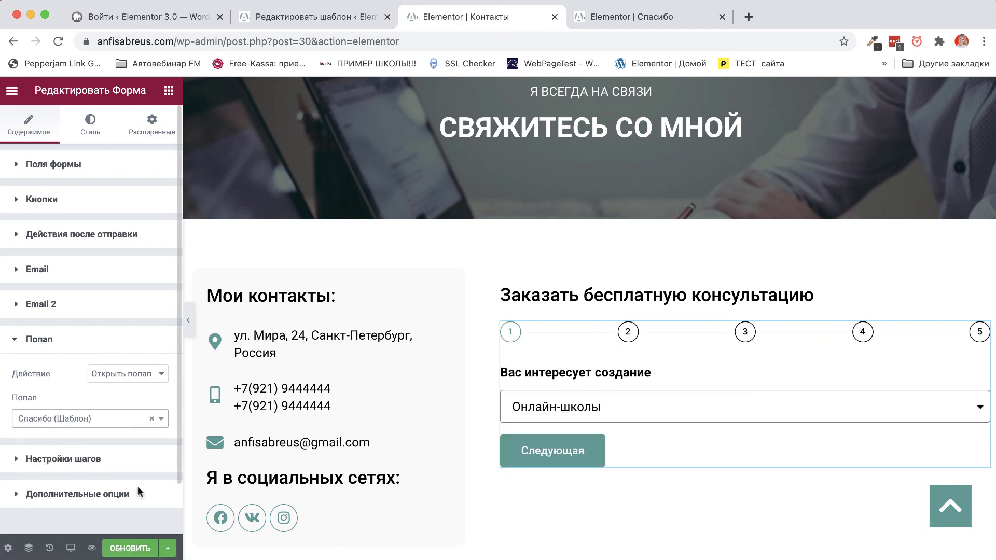
Update the Контакты page and open its preview at the consultation form.
left_click(125, 552)
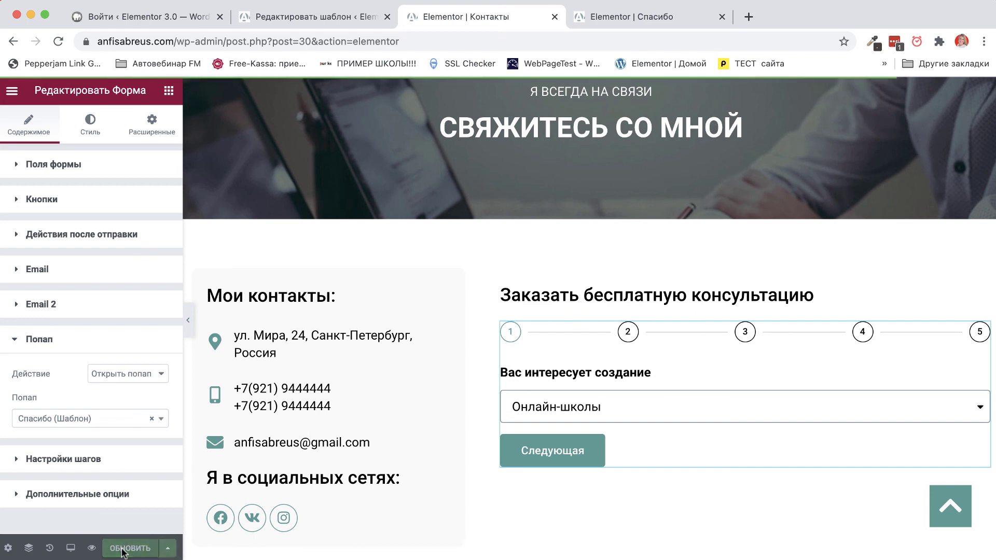
left_click(91, 548)
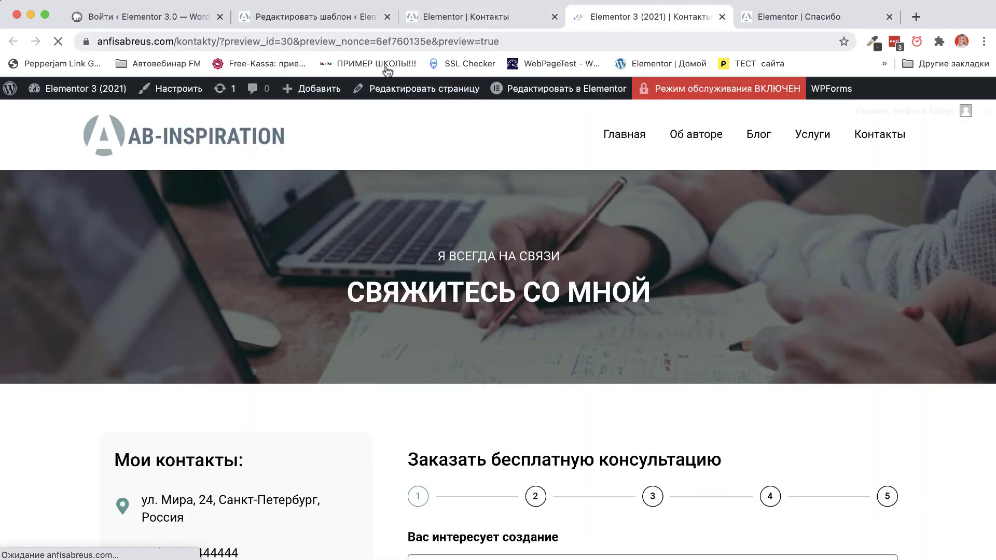
scroll(408, 253, "down", 2)
scroll(408, 252, "down", 5)
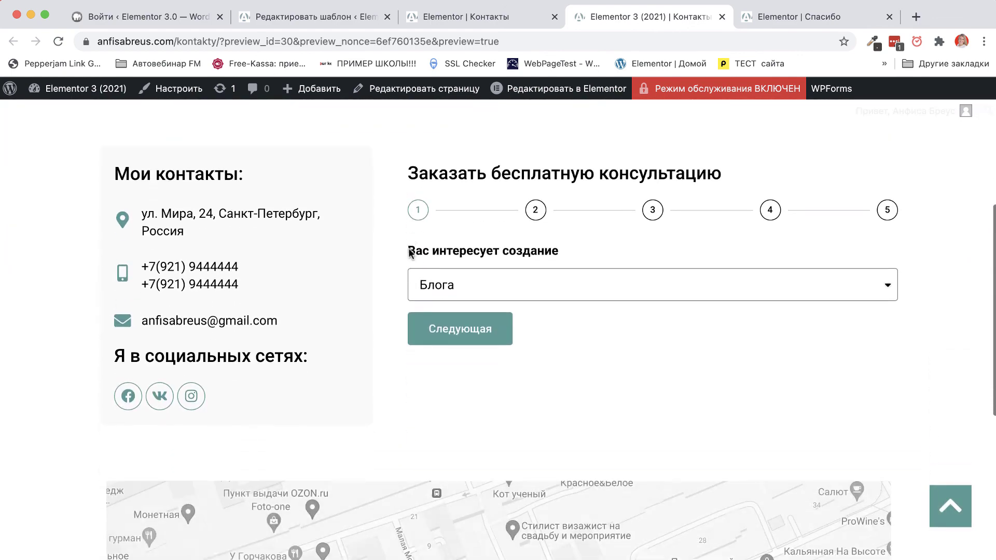
Complete the form's first three steps: choose what to create, leave "Кто вы?" unanswered, and enter the suggested website address.
left_click(469, 276)
left_click(451, 333)
left_click(449, 319)
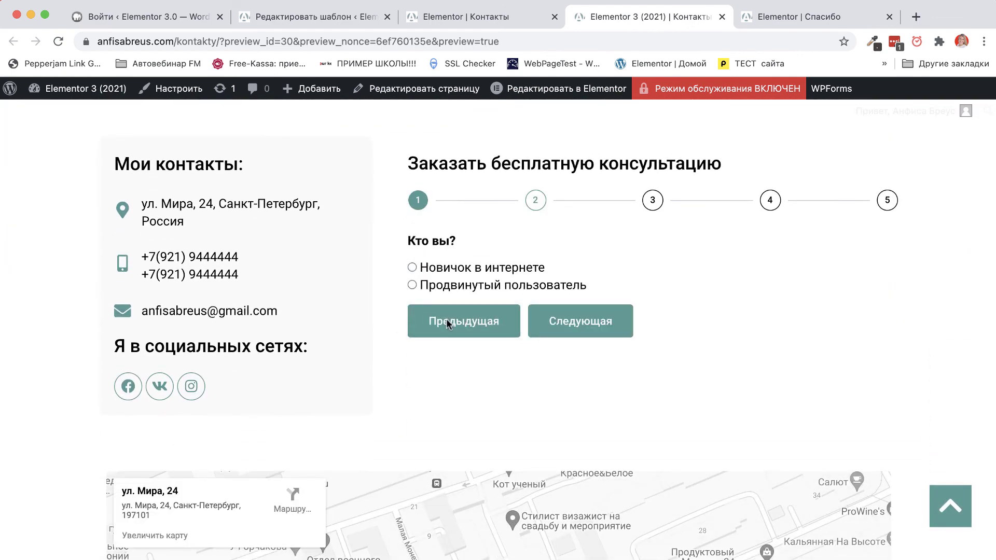
left_click(577, 323)
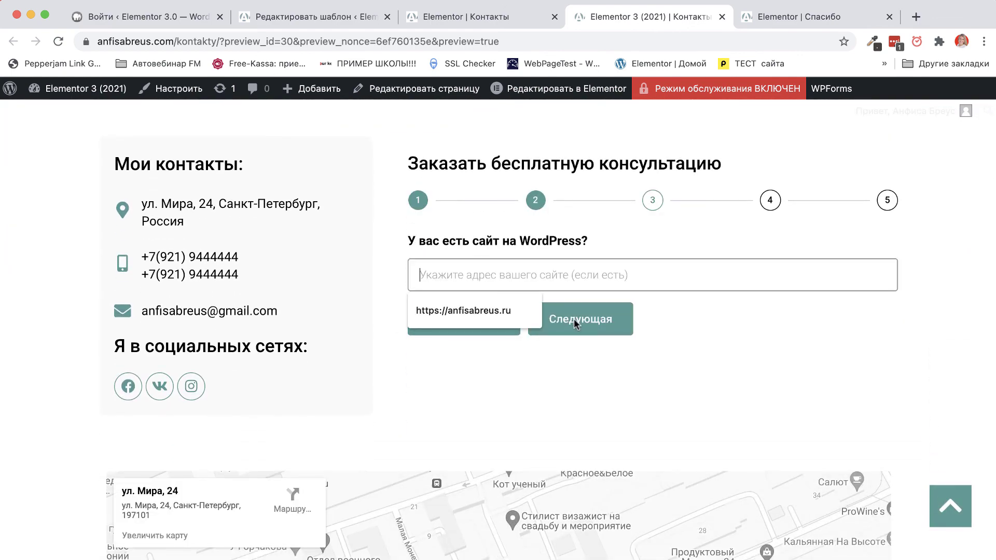
left_click(457, 311)
left_click(586, 321)
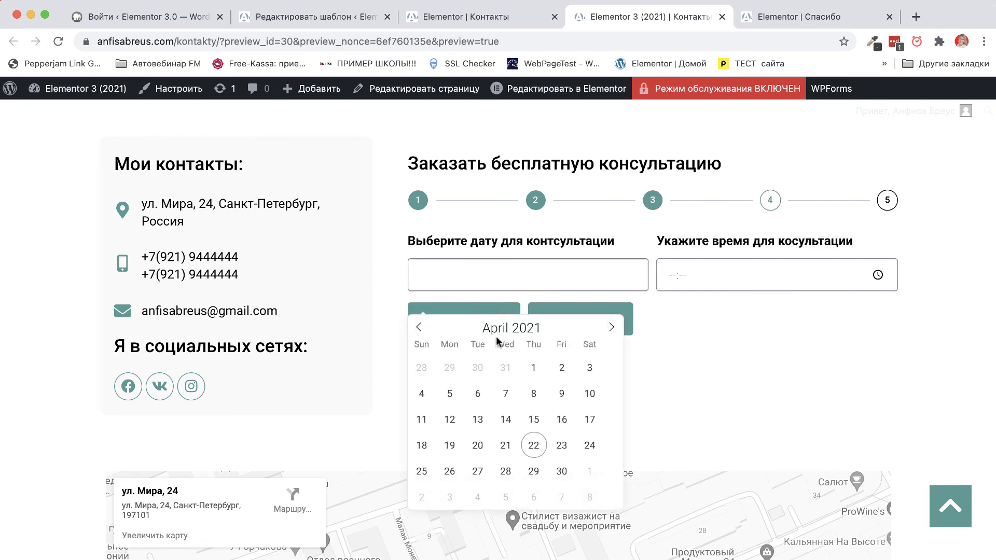
Set the consultation date to 23.04.2021, choose a consultation time, and advance to the form's final step.
left_click(561, 446)
left_click(733, 281)
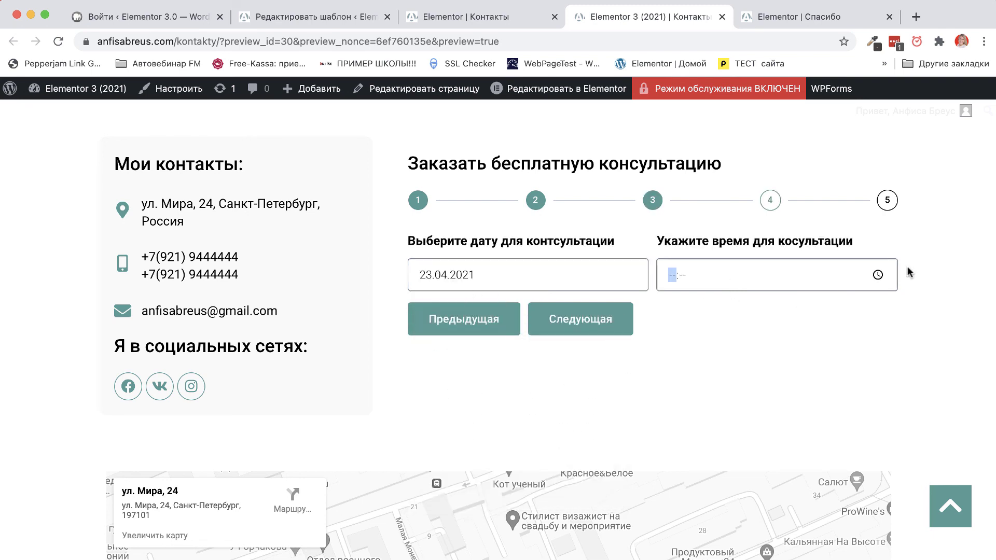
left_click(878, 275)
left_click(716, 382)
left_click(589, 317)
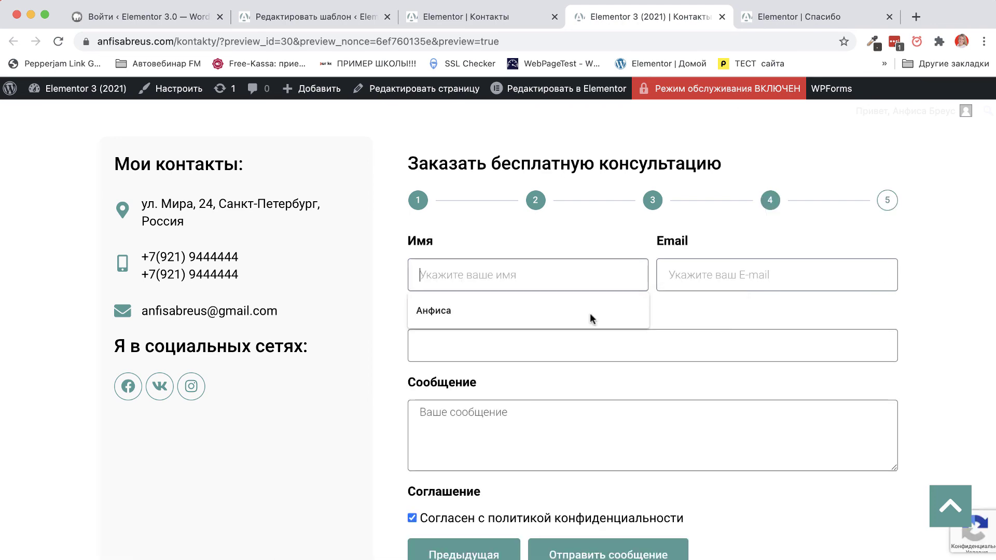
Fill in the name and e-mail with the saved suggestions and submit the consultation form.
left_click(441, 311)
left_click(696, 272)
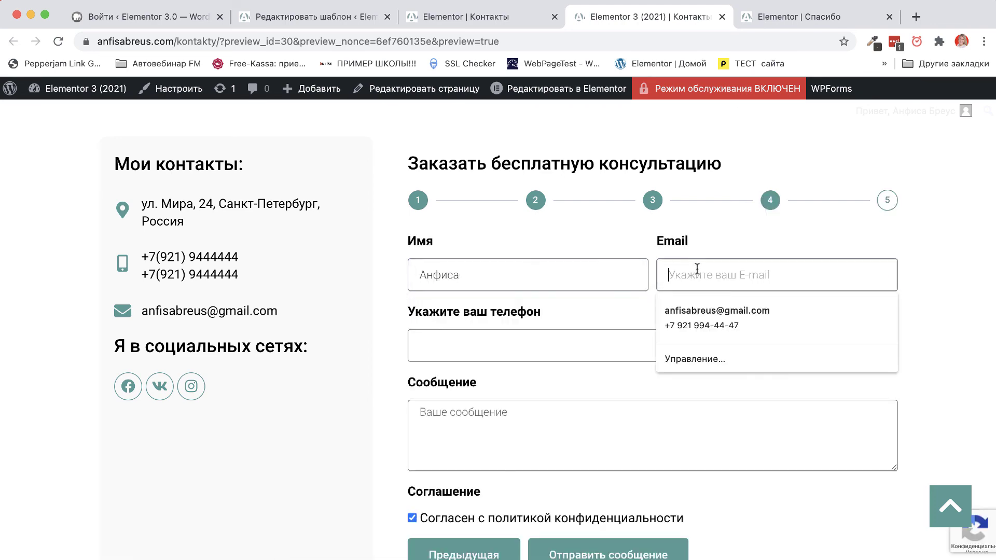
left_click(697, 310)
scroll(696, 307, "down", 5)
left_click(582, 342)
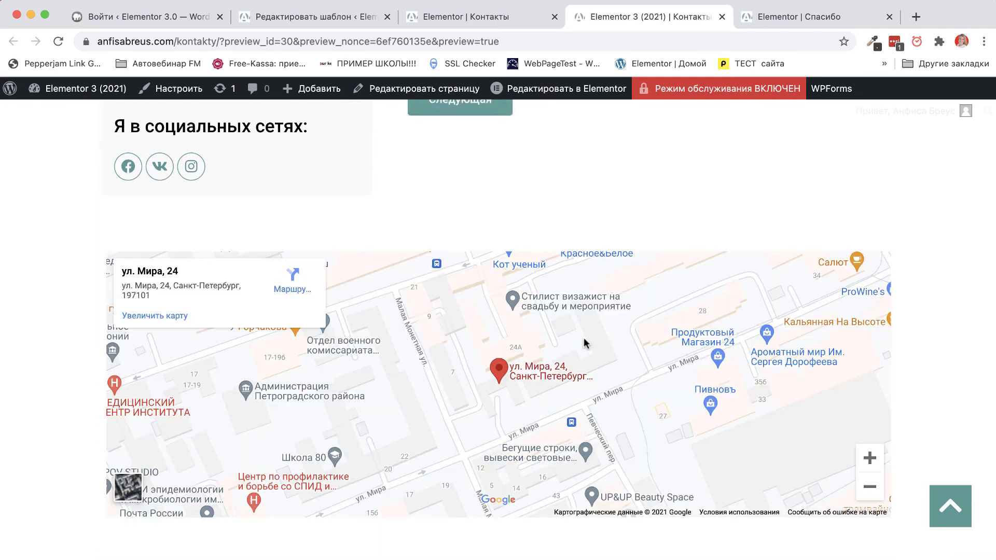